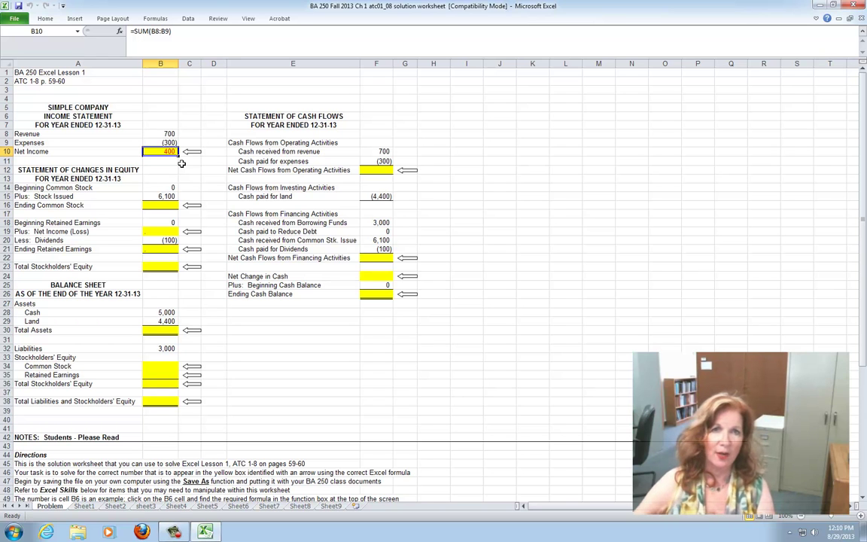
- Total Ending Common Stock in cell B16 of the equity statement with the formula =SUM(B14:B15)
{"action": "left_click", "coordinate": [158, 205]}
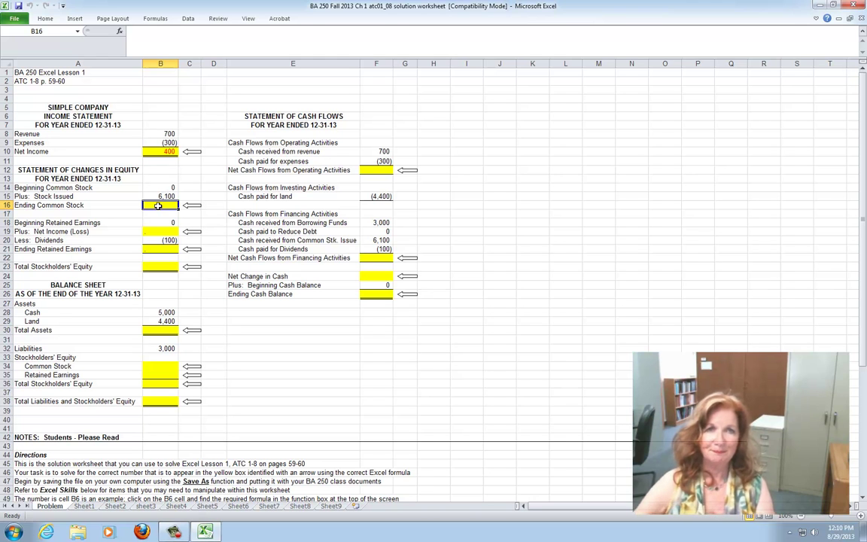
{"action": "left_click", "coordinate": [45, 20]}
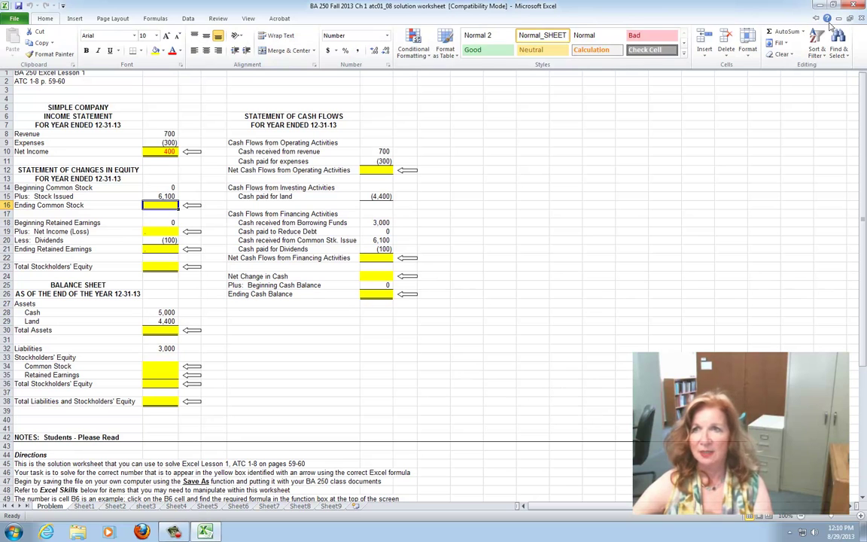
{"action": "left_click", "coordinate": [786, 32]}
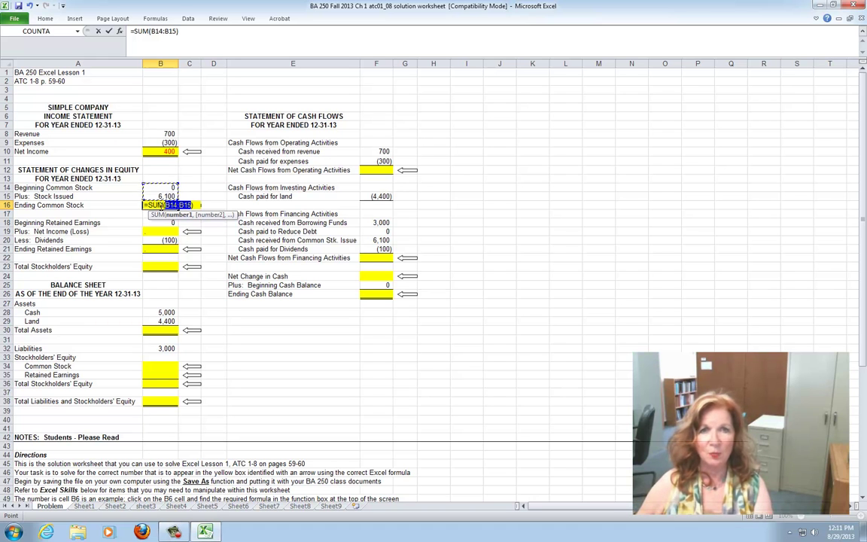
{"action": "key", "text": "Return"}
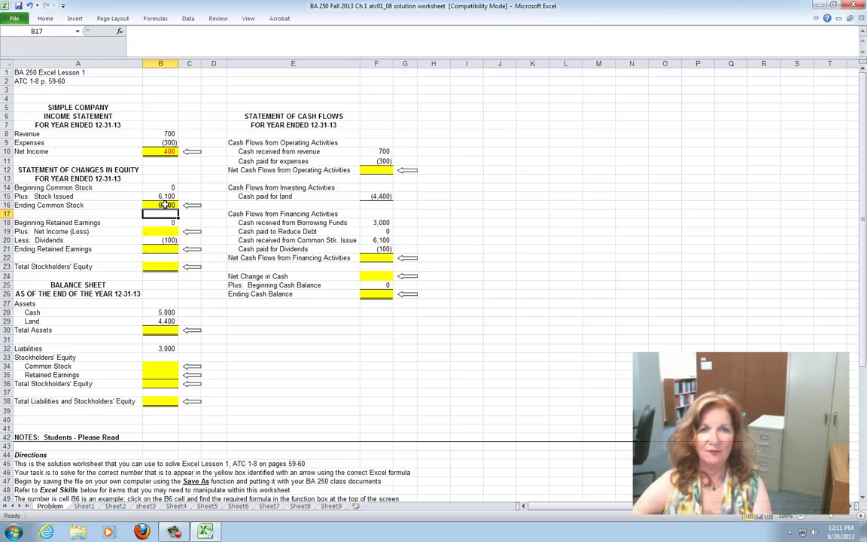
{"action": "left_click", "coordinate": [164, 205]}
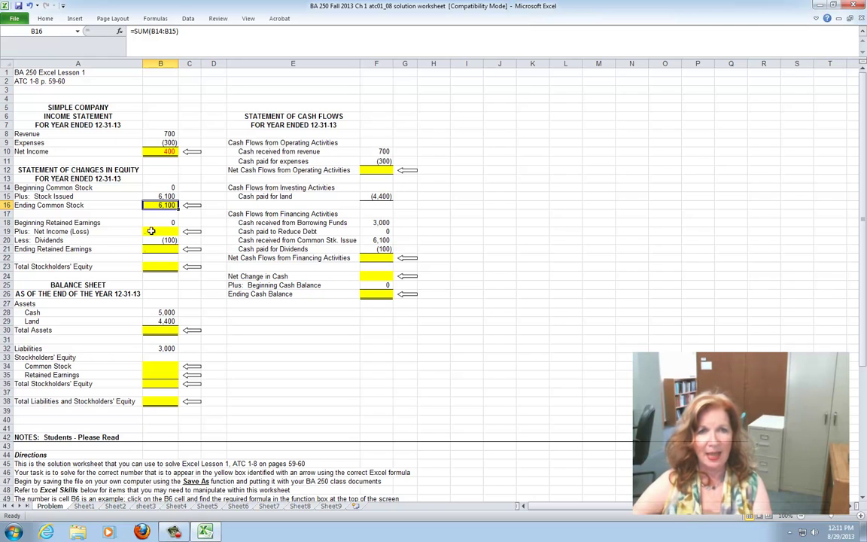
- Link Plus: Net Income (Loss) in cell B19 to the income statement's Net Income with the formula =B10
{"action": "left_click", "coordinate": [149, 232]}
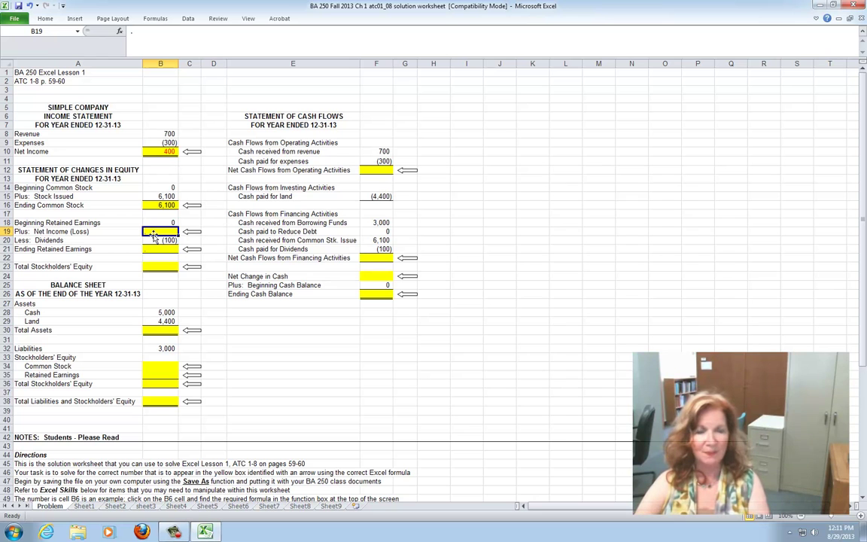
{"action": "type", "text": "="}
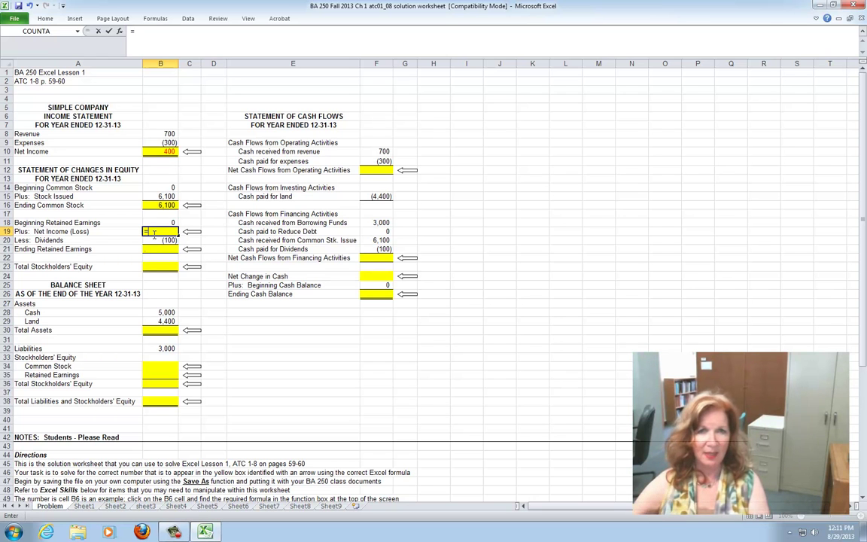
{"action": "left_click", "coordinate": [162, 151]}
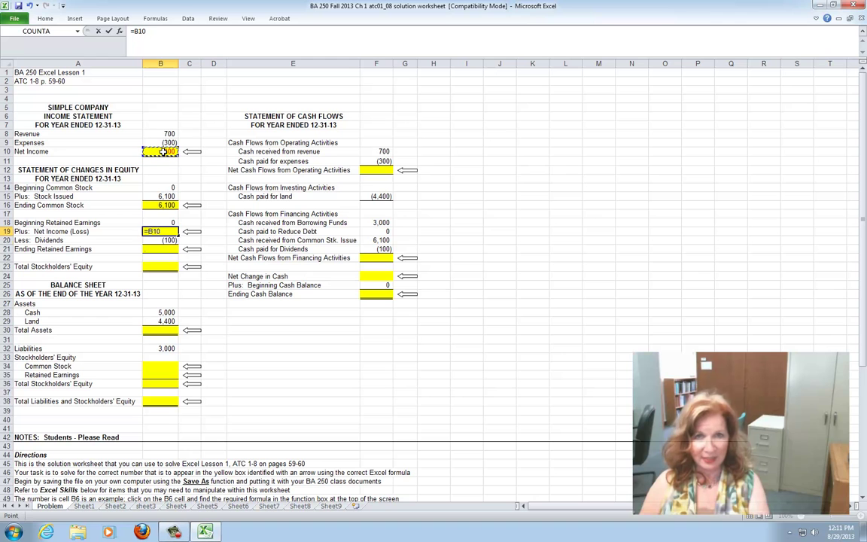
{"action": "key", "text": "Return"}
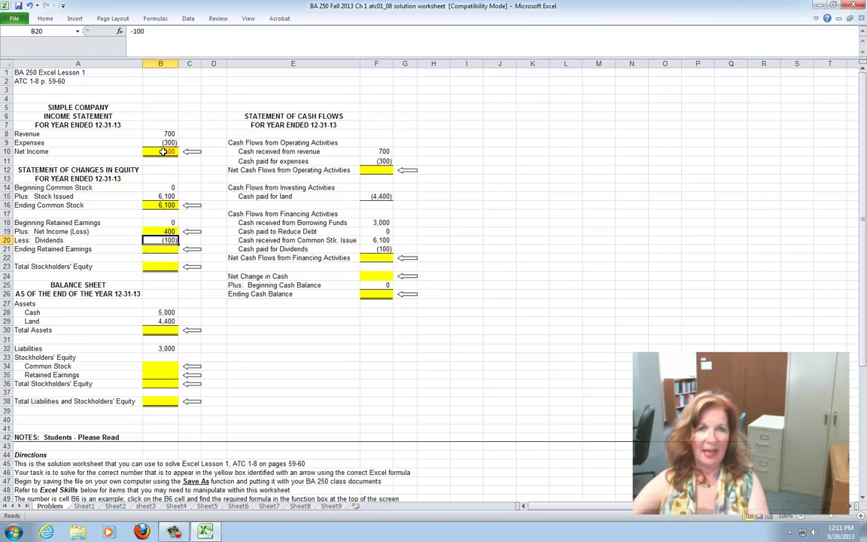
{"action": "left_click", "coordinate": [156, 231]}
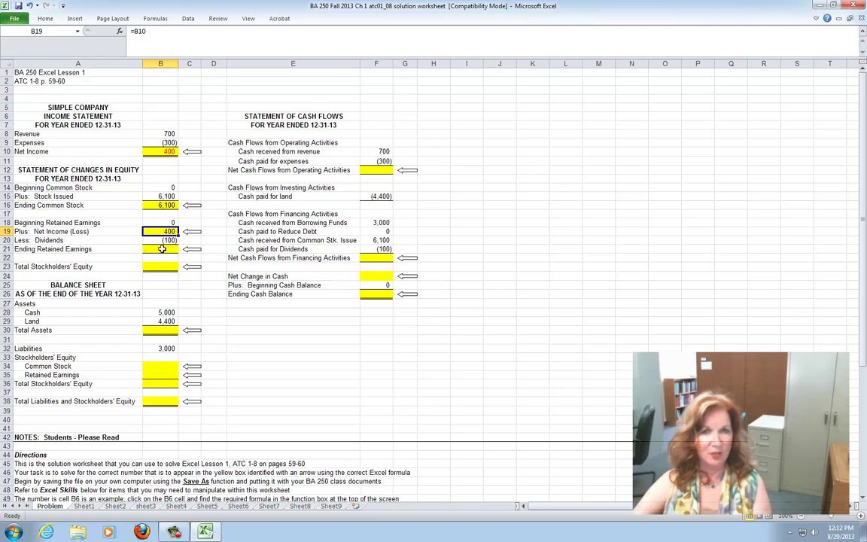
- Total Ending Retained Earnings in cell B21 with the formula =SUM(B18:B20)
{"action": "left_click", "coordinate": [162, 249]}
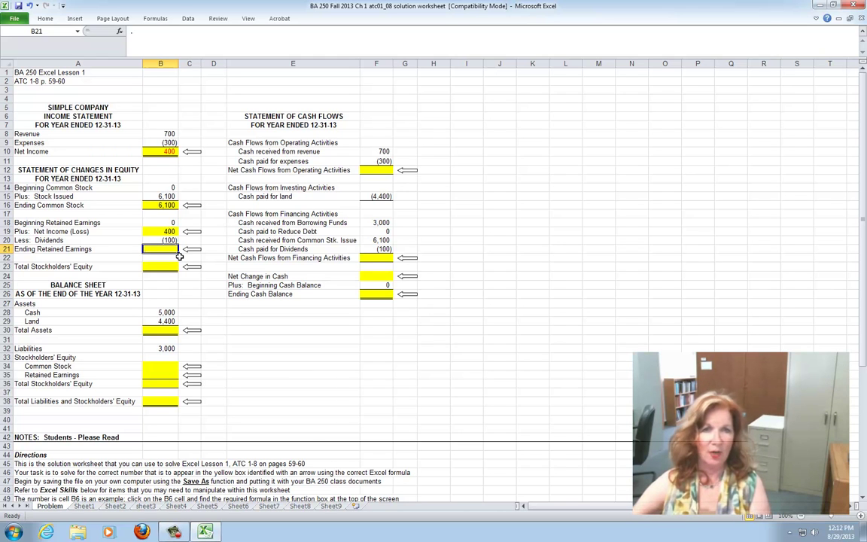
{"action": "left_click", "coordinate": [45, 19]}
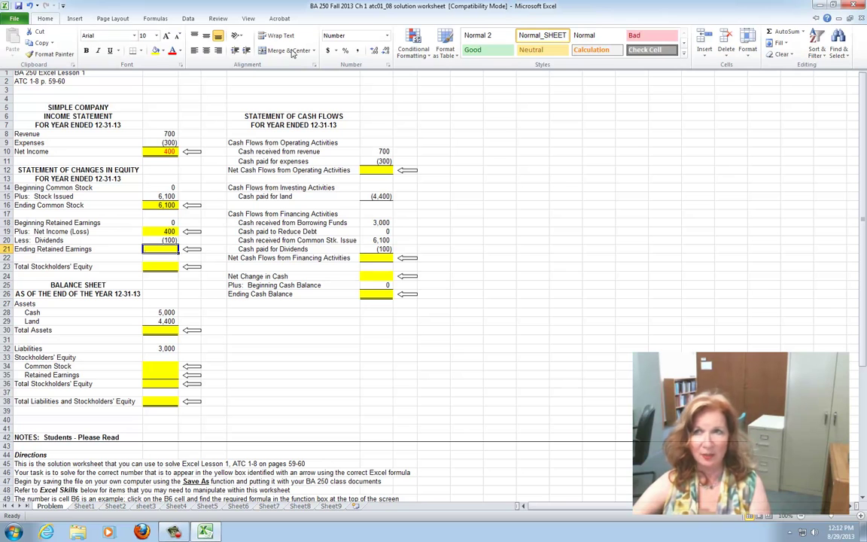
{"action": "left_click", "coordinate": [786, 33]}
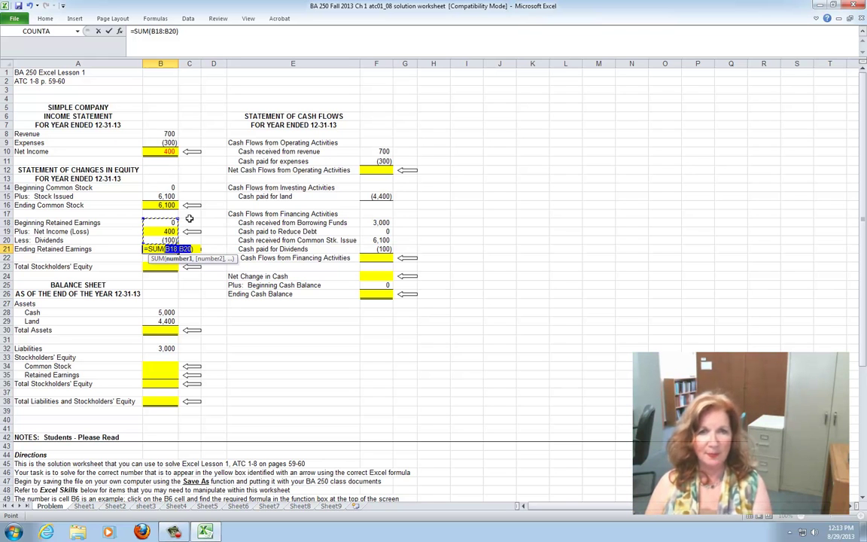
{"action": "key", "text": "Return"}
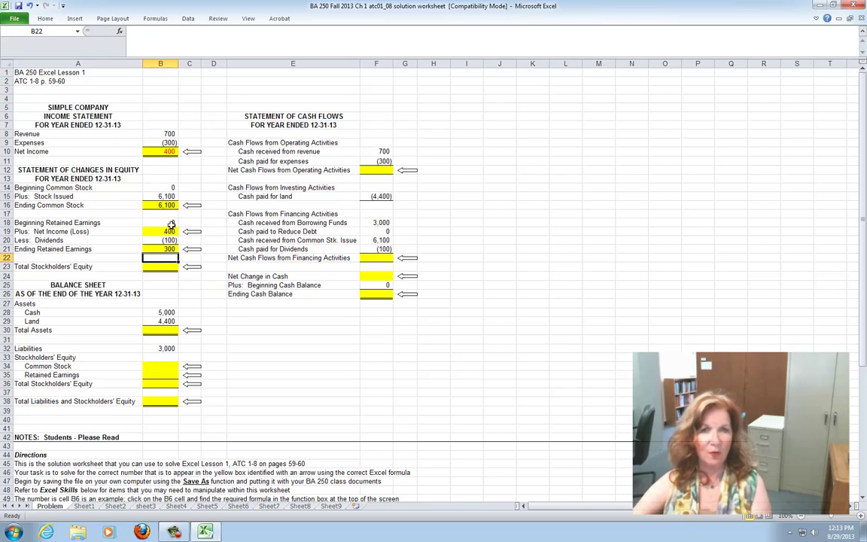
{"action": "left_click", "coordinate": [160, 249]}
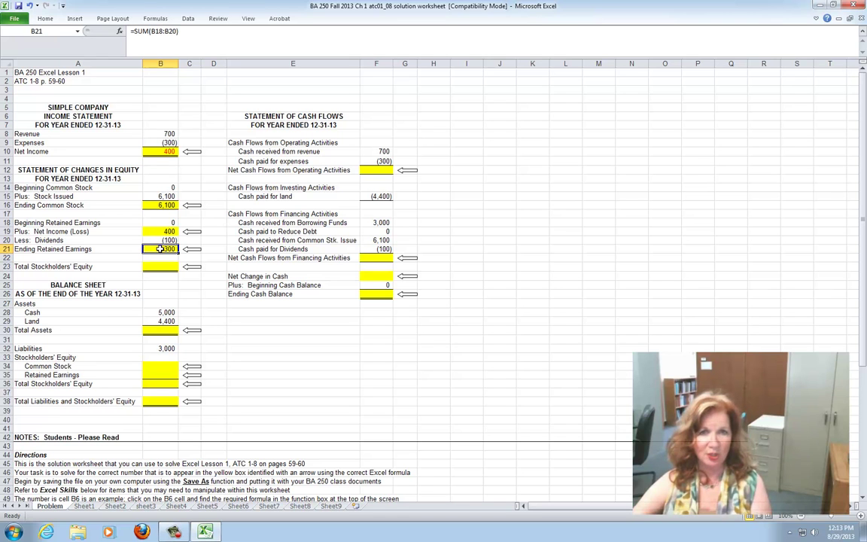
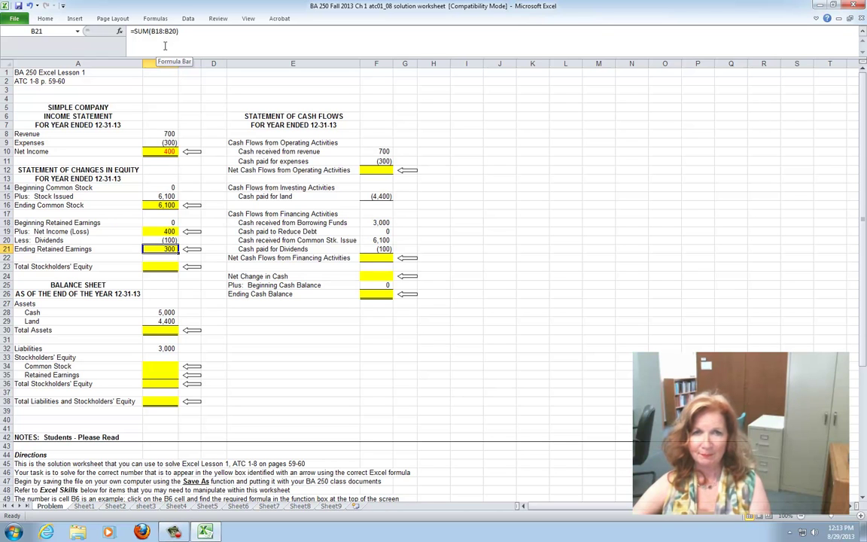
- Calculate the equity statement's Total Stockholders' Equity in cell B23 by adding common stock and retained earnings with =SUM(B16)+B21
{"action": "left_click", "coordinate": [157, 267]}
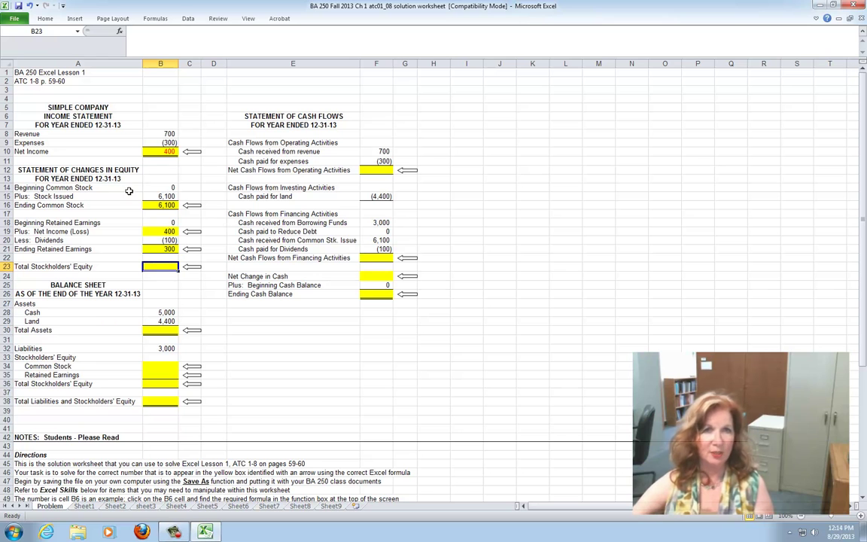
{"action": "left_click", "coordinate": [46, 19]}
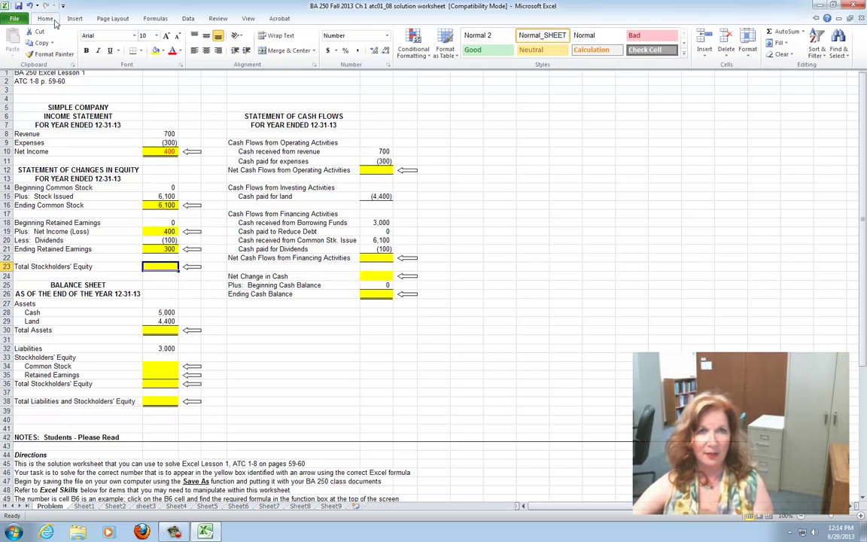
{"action": "left_click", "coordinate": [776, 33]}
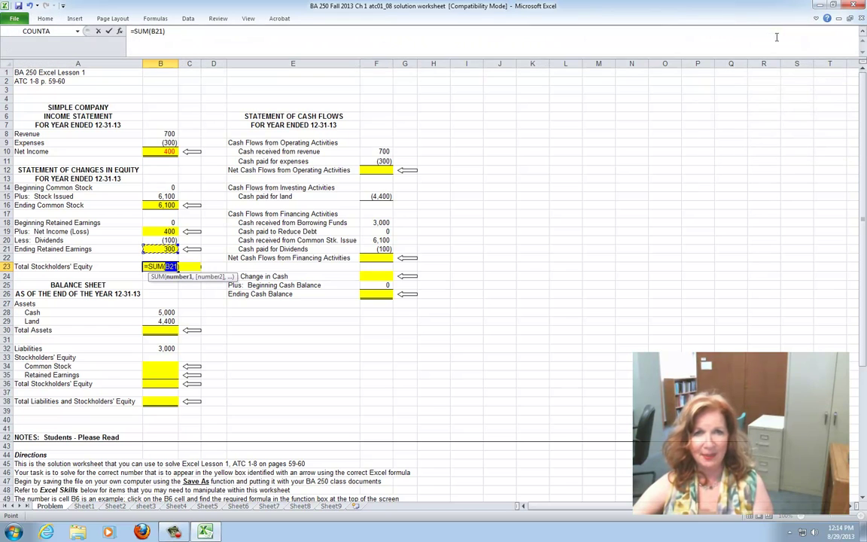
{"action": "left_click", "coordinate": [162, 31]}
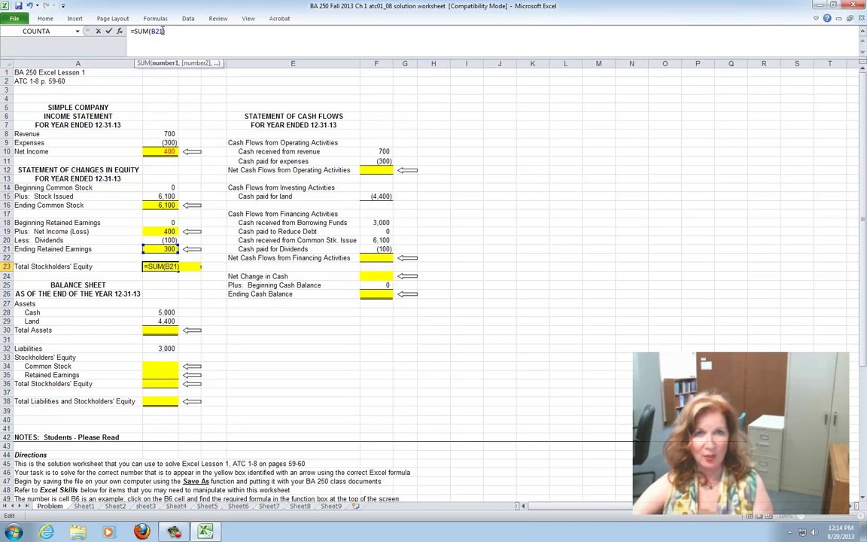
{"action": "key", "text": "BackSpace"}
{"action": "key", "text": "BackSpace"}
{"action": "key", "text": "BackSpace"}
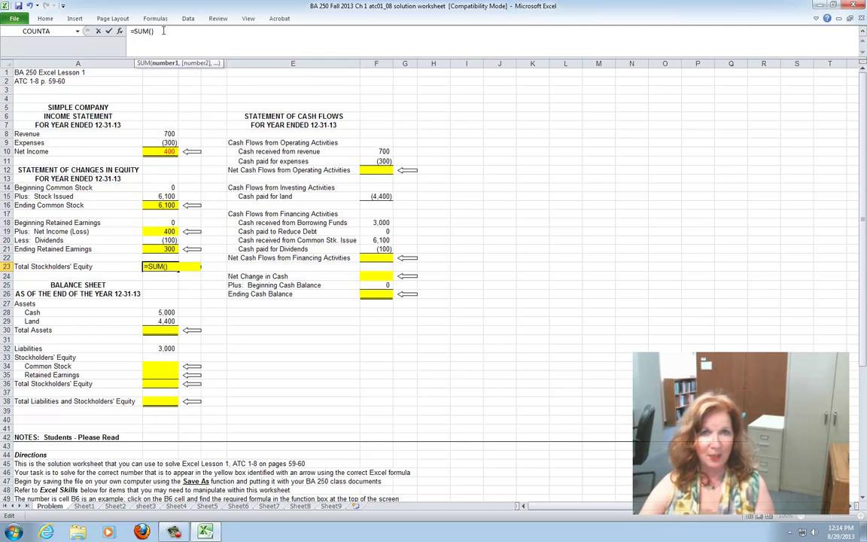
{"action": "left_click", "coordinate": [153, 207]}
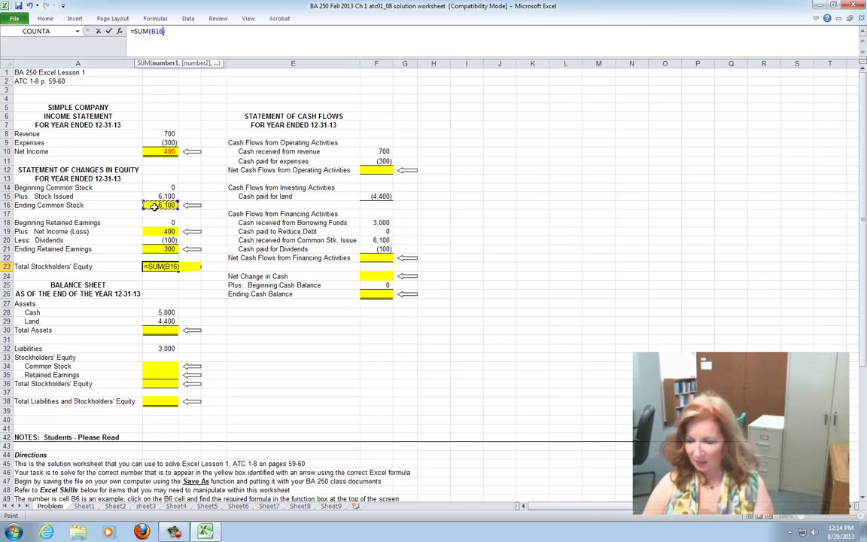
{"action": "left_click", "coordinate": [167, 32]}
{"action": "type", "text": ")"}
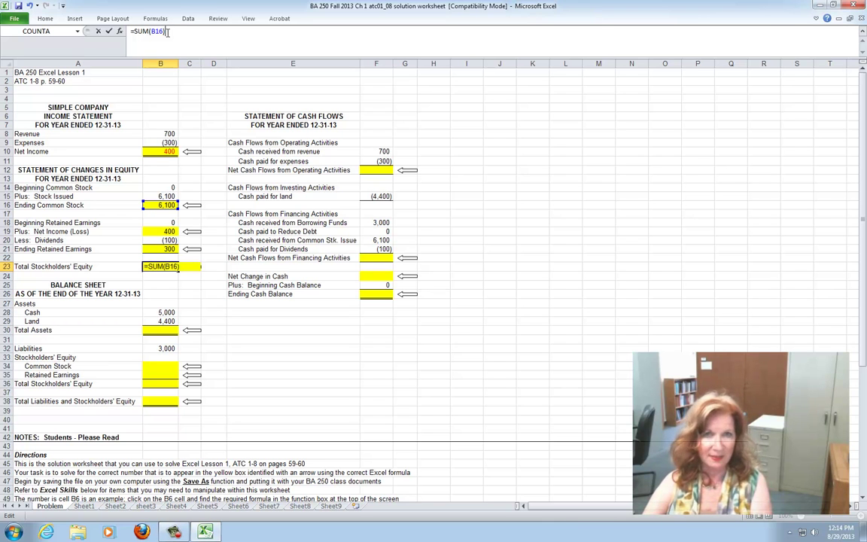
{"action": "type", "text": "+"}
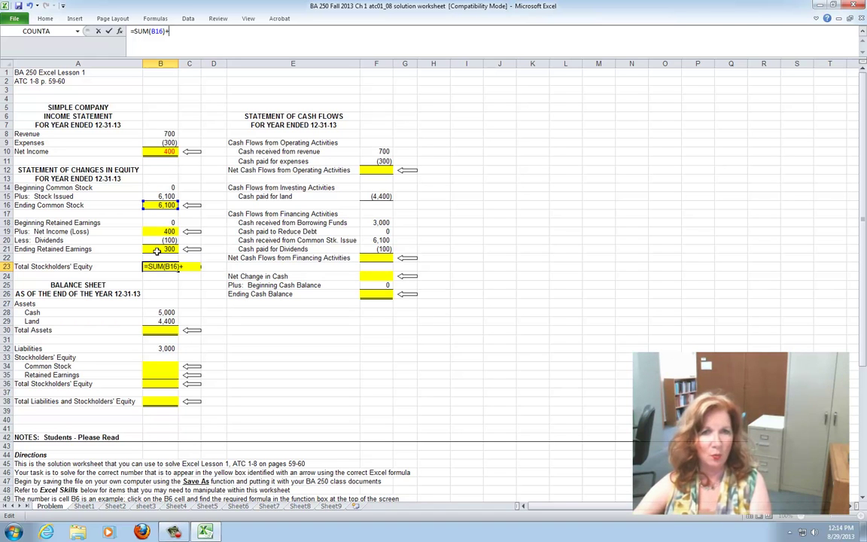
{"action": "left_click", "coordinate": [156, 250]}
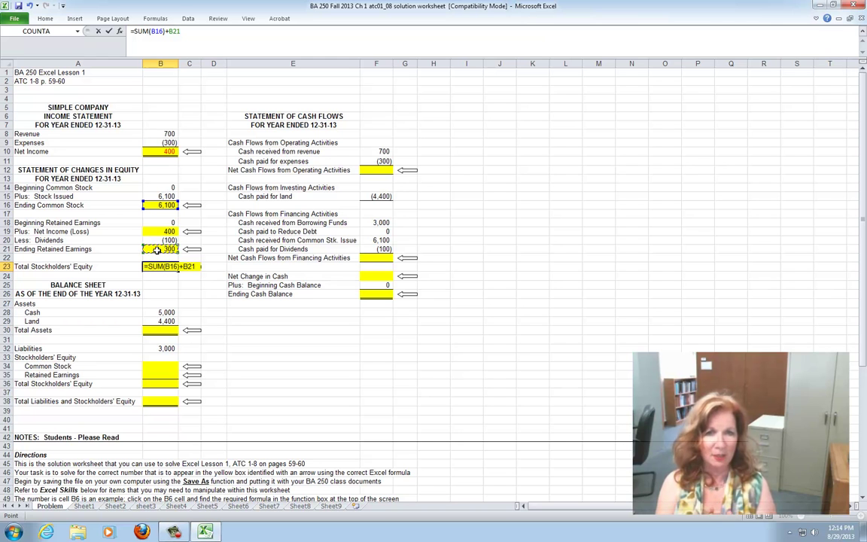
{"action": "key", "text": "Return"}
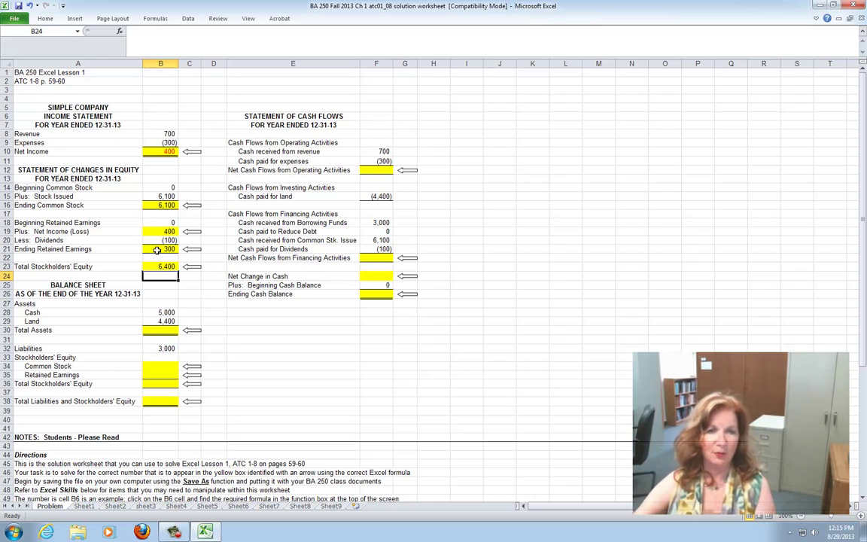
- Total the balance sheet's cash and land as Total Assets in cell B30 with the formula =SUM(B28:B29)
{"action": "left_click", "coordinate": [156, 331]}
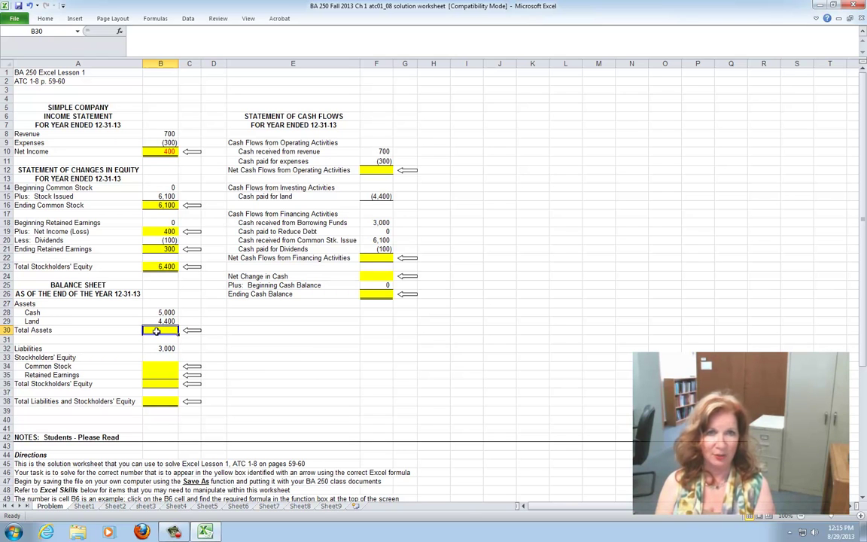
{"action": "left_click", "coordinate": [45, 19]}
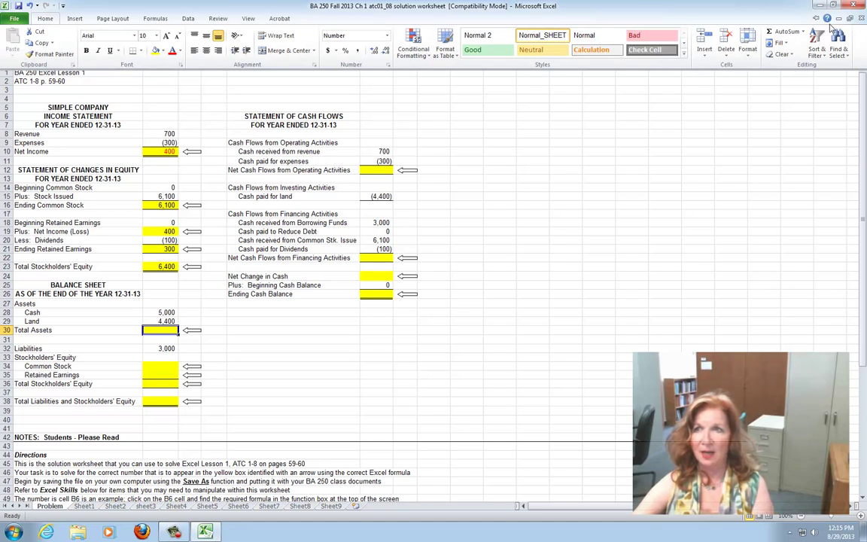
{"action": "left_click", "coordinate": [781, 34]}
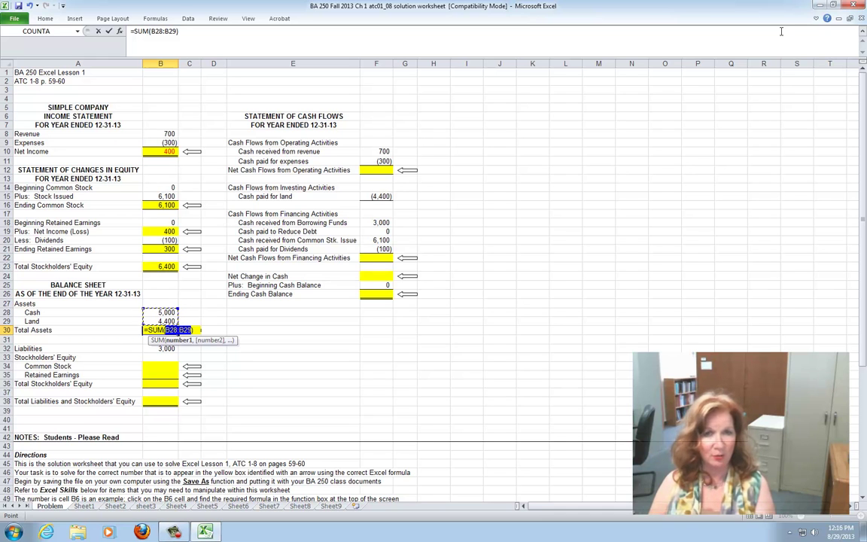
{"action": "key", "text": "Return"}
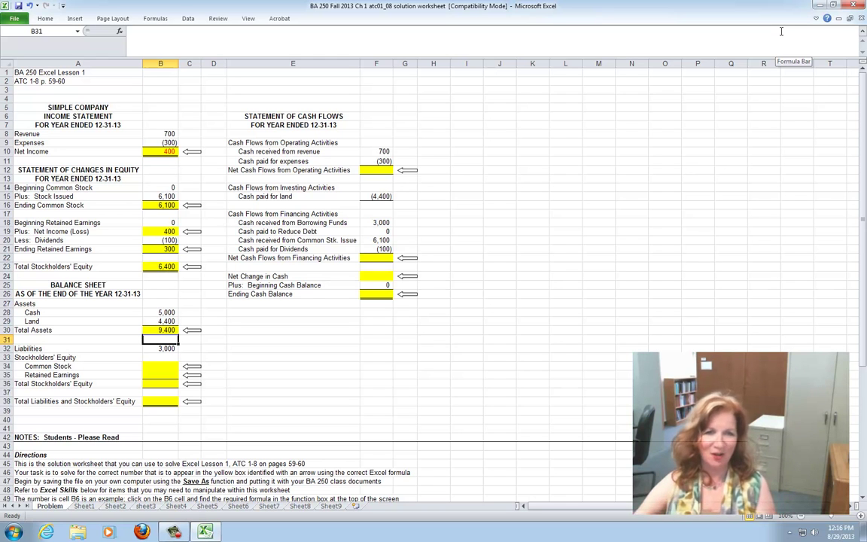
- Link the balance sheet's Common Stock in cell B34 to Ending Common Stock with the formula =B16
{"action": "left_click", "coordinate": [161, 366]}
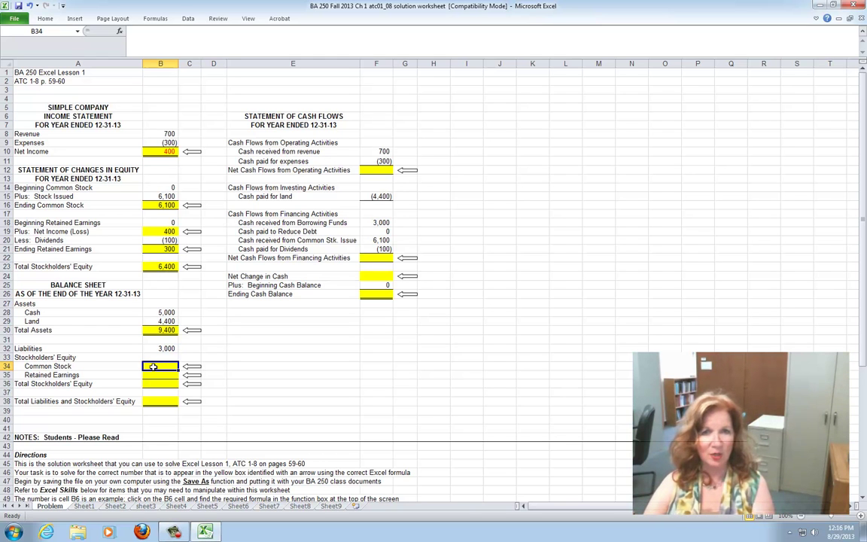
{"action": "type", "text": "="}
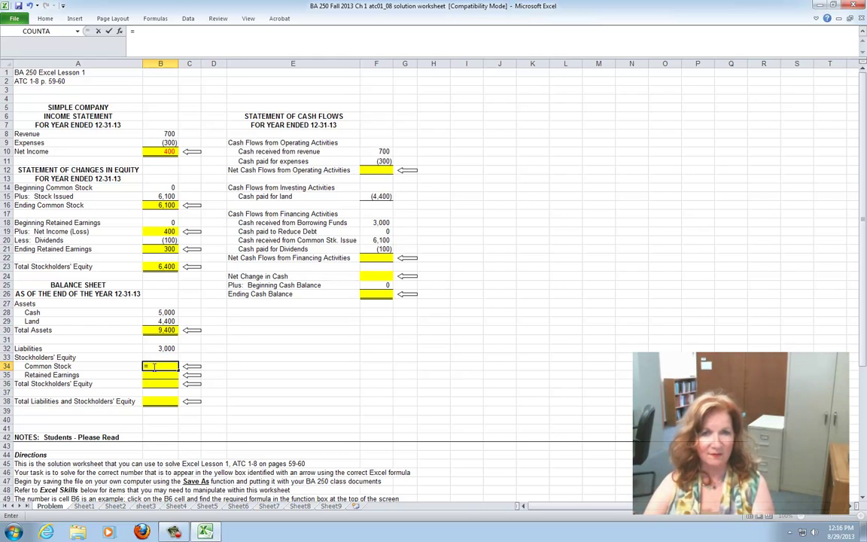
{"action": "left_click", "coordinate": [155, 204]}
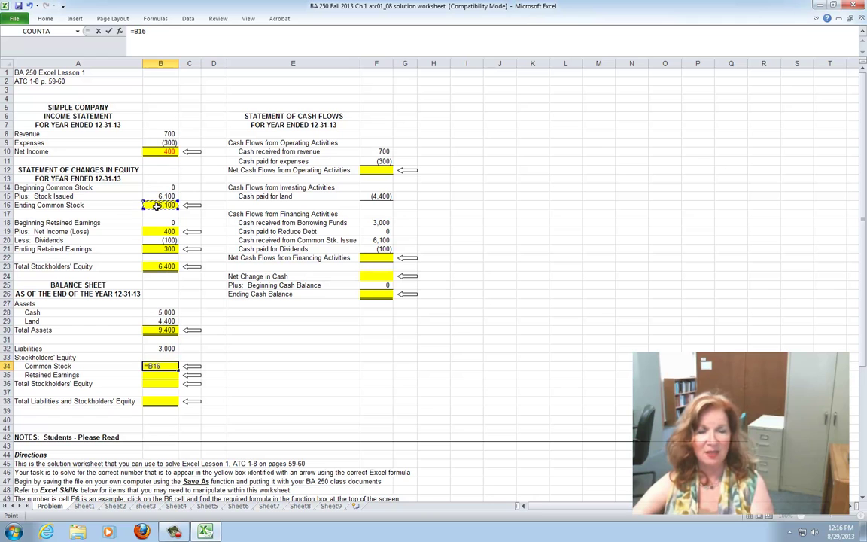
{"action": "key", "text": "Return"}
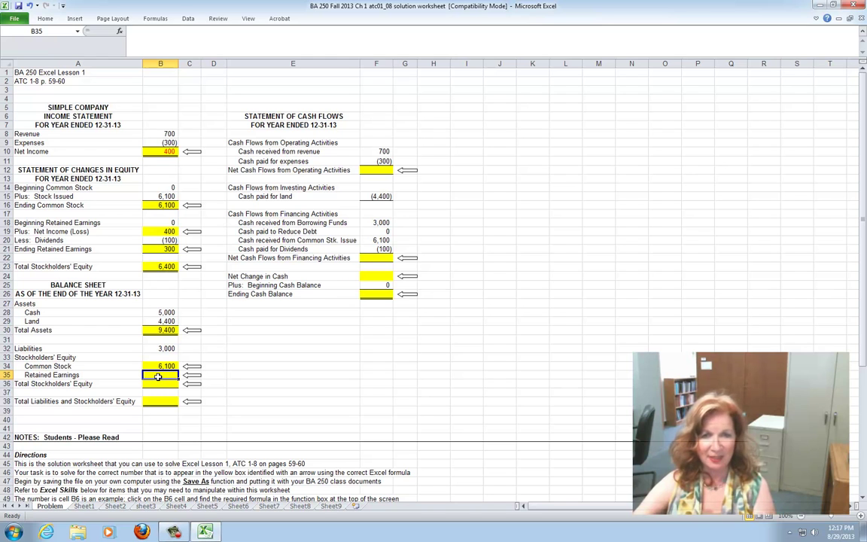
- Link the balance sheet's Retained Earnings in cell B35 to Ending Retained Earnings with the formula =B21
{"action": "type", "text": "="}
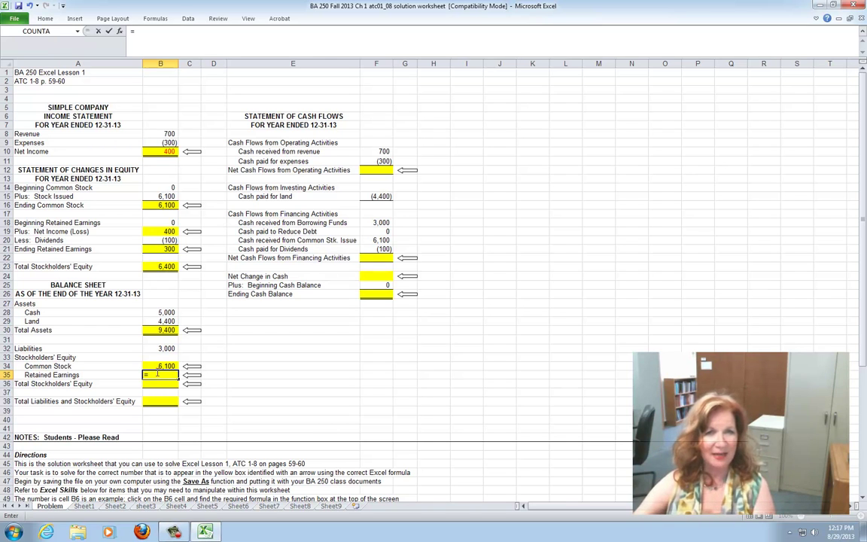
{"action": "left_click", "coordinate": [158, 249]}
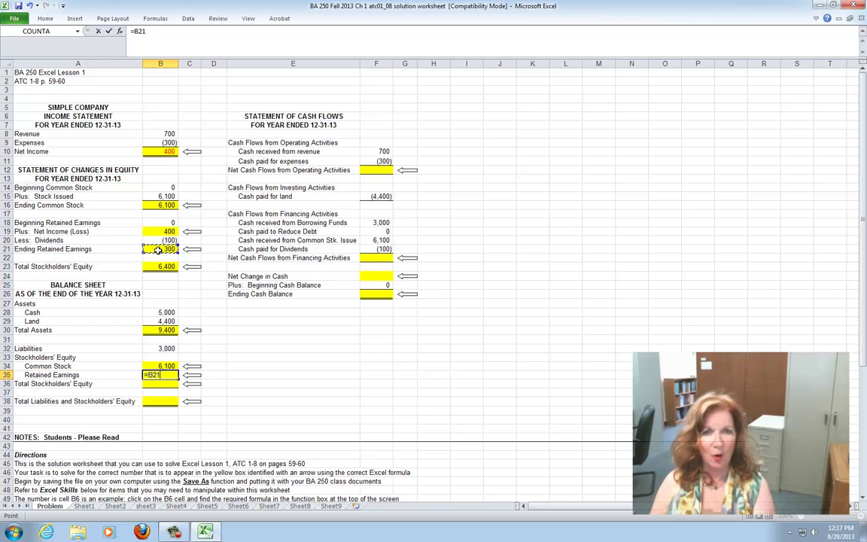
{"action": "key", "text": "Return"}
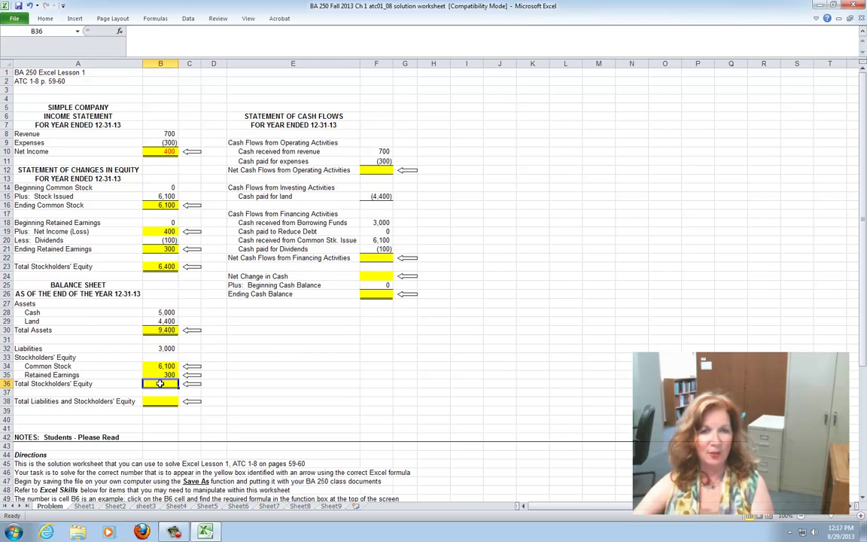
- Total the balance sheet's common stock and retained earnings as Total Stockholders' Equity in cell B36 with =SUM(B34:B35)
{"action": "left_click", "coordinate": [45, 19]}
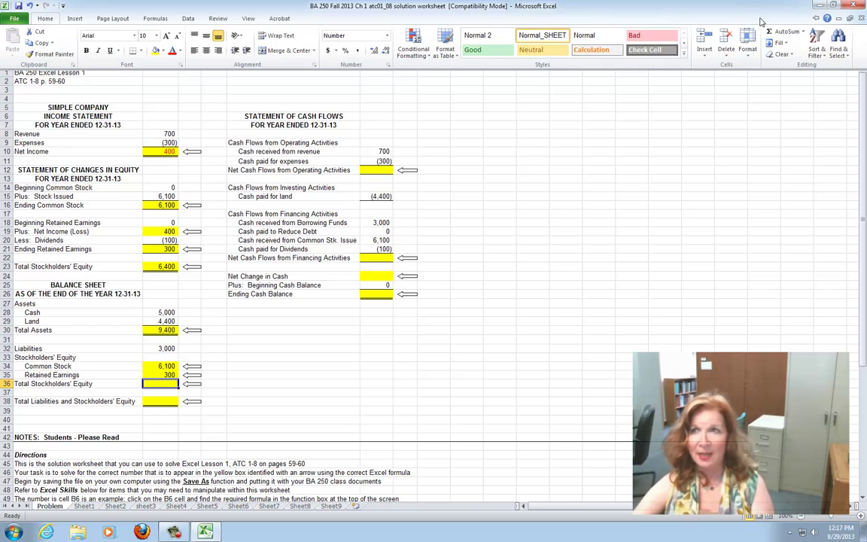
{"action": "left_click", "coordinate": [783, 34]}
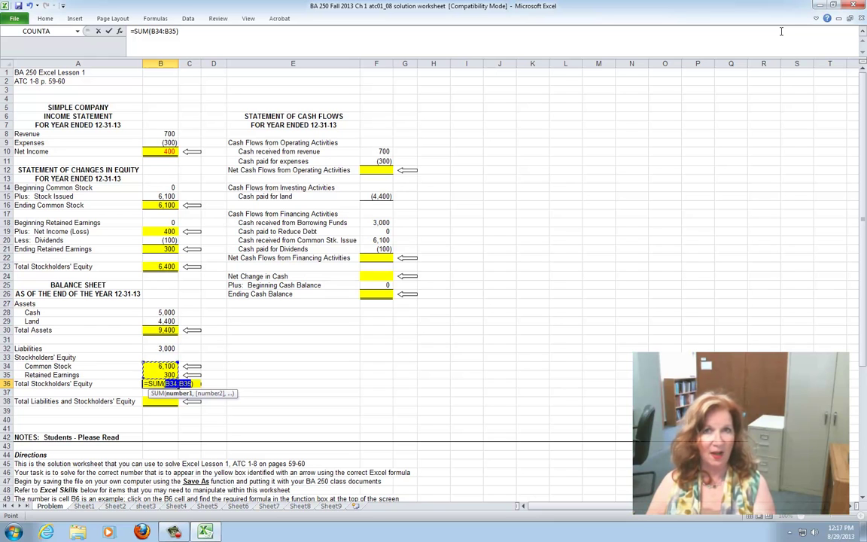
{"action": "key", "text": "Return"}
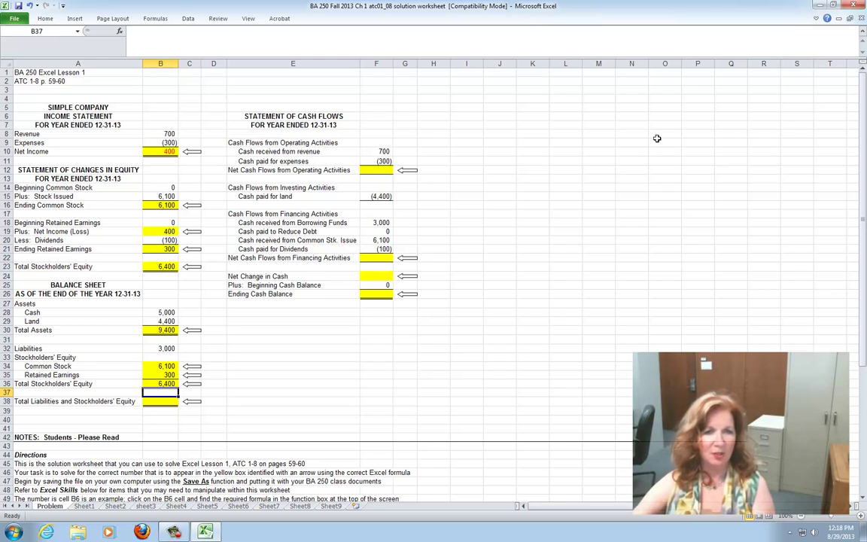
- Calculate Total Liabilities and Stockholders' Equity in cell B38 by adding liabilities and total stockholders' equity with =SUM(B32)+B36
{"action": "left_click", "coordinate": [161, 401]}
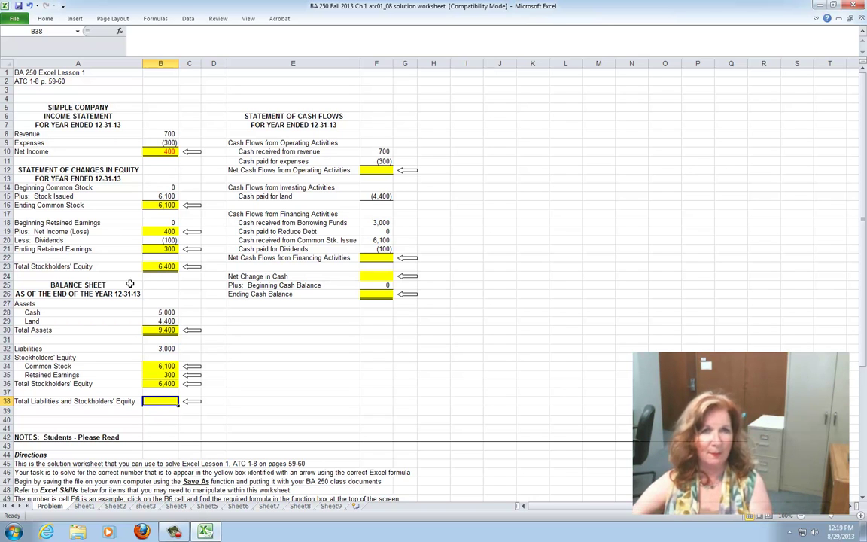
{"action": "left_click", "coordinate": [44, 20]}
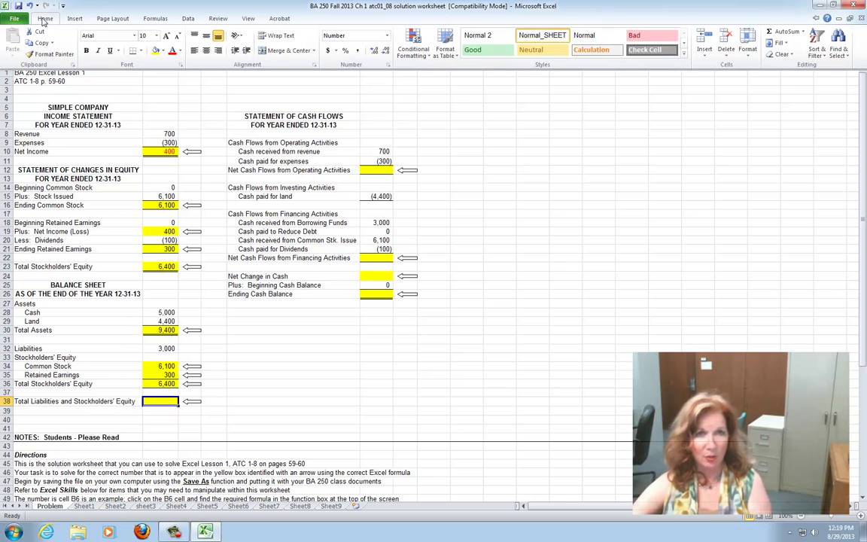
{"action": "left_click", "coordinate": [771, 35]}
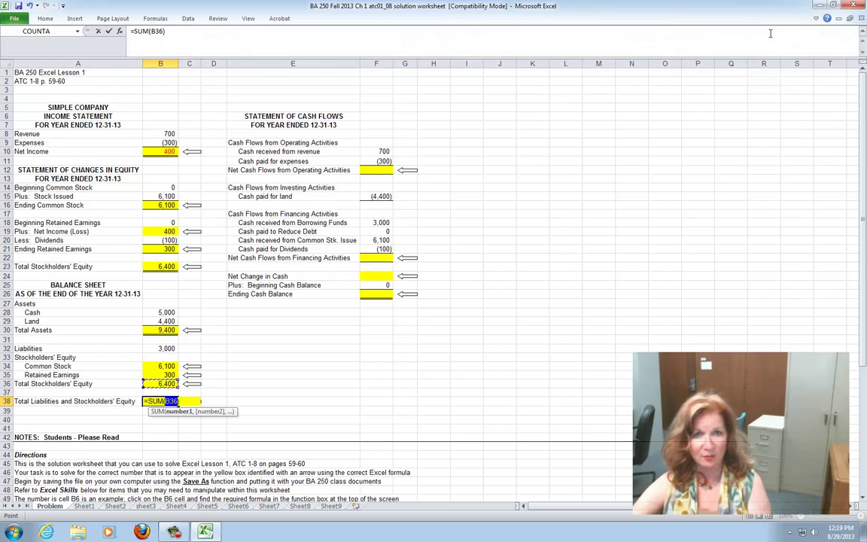
{"action": "left_click", "coordinate": [164, 349]}
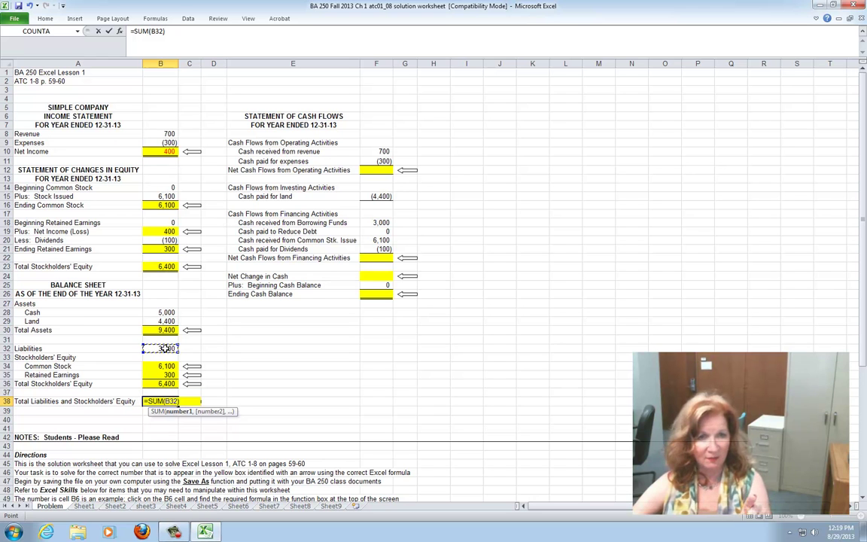
{"action": "left_click", "coordinate": [170, 31]}
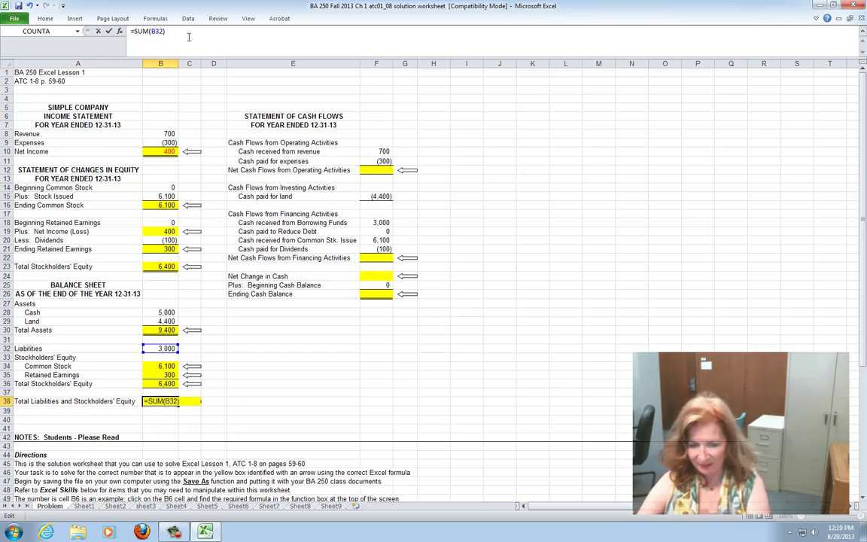
{"action": "type", "text": "+"}
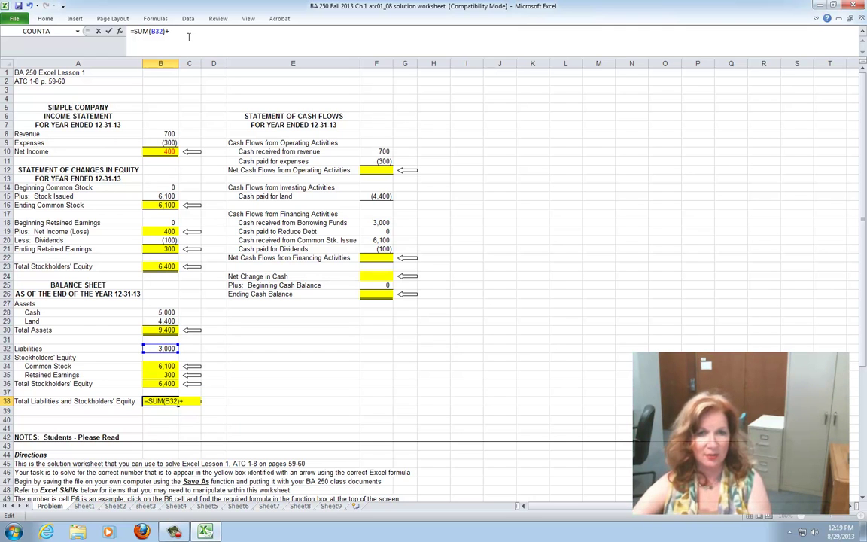
{"action": "left_click", "coordinate": [160, 387]}
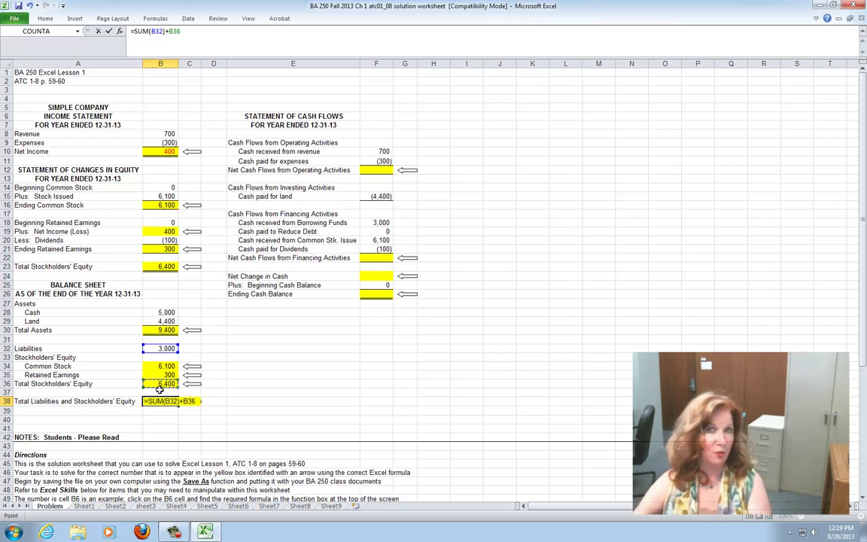
{"action": "key", "text": "Return"}
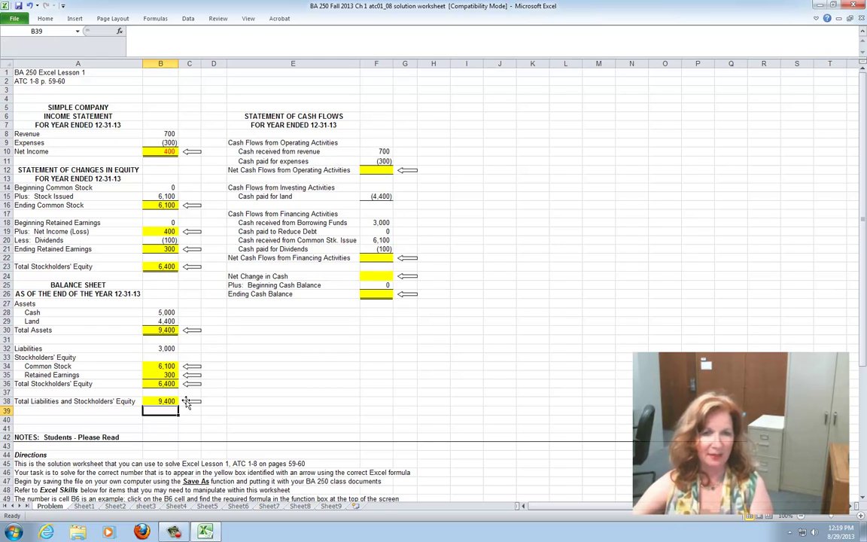
{"action": "left_click", "coordinate": [161, 401]}
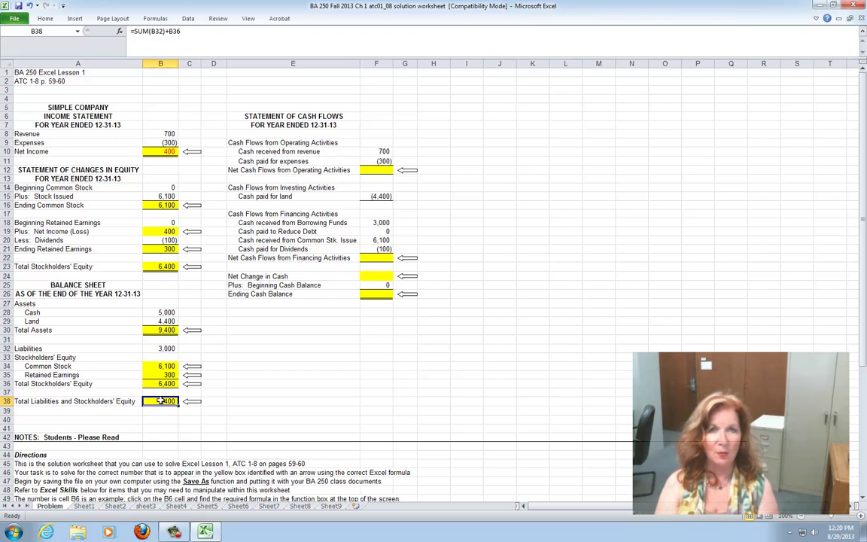
{"action": "left_click", "coordinate": [540, 376]}
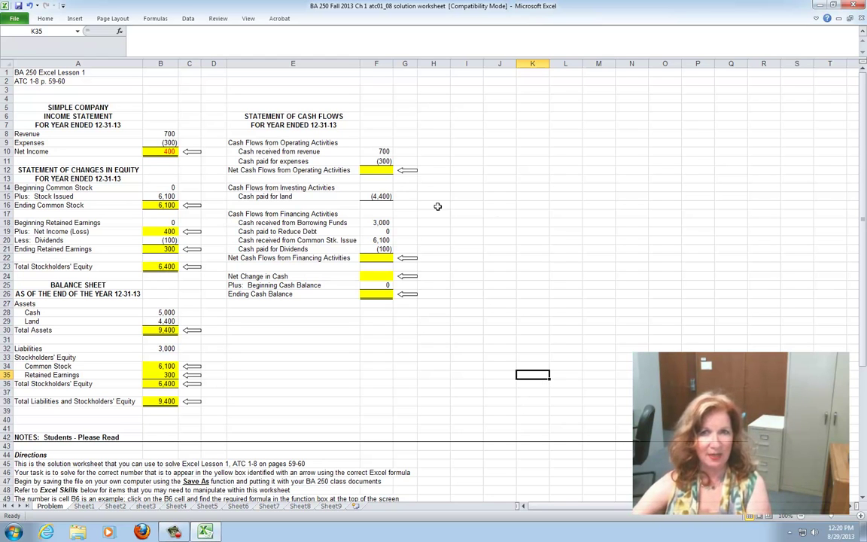
- Total Net Cash Flows from Operating Activities in cell F12 with the formula =SUM(F10:F11)
{"action": "left_click", "coordinate": [376, 170]}
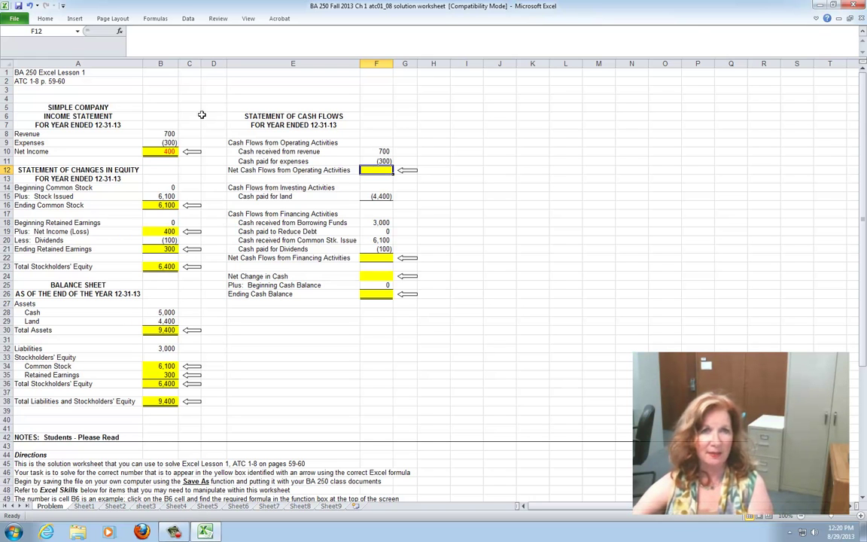
{"action": "left_click", "coordinate": [46, 20]}
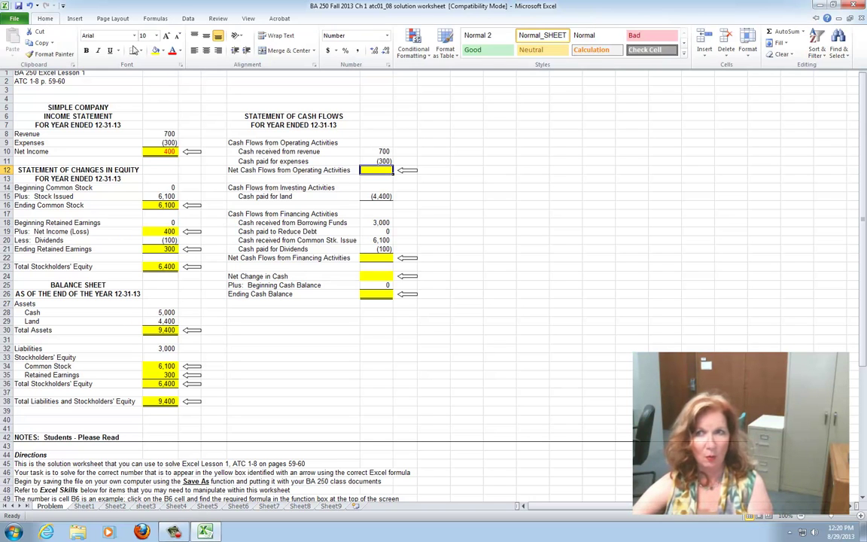
{"action": "left_click", "coordinate": [769, 34]}
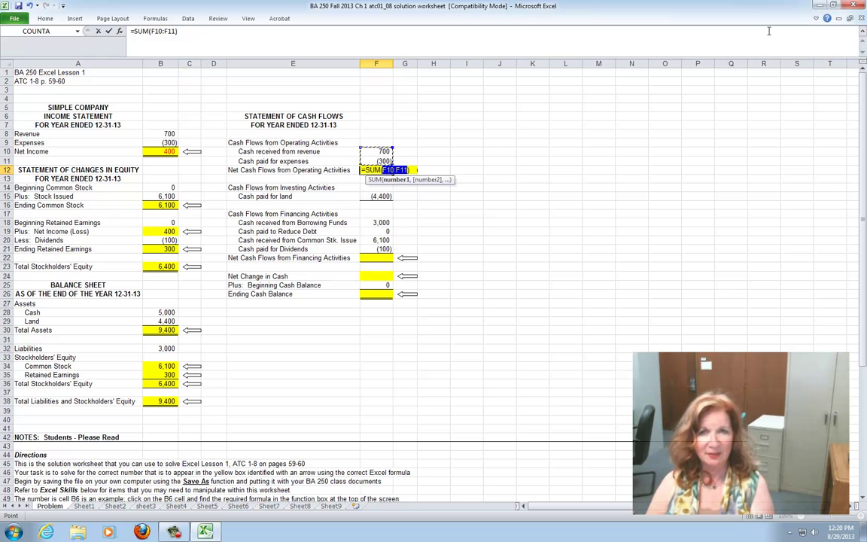
{"action": "key", "text": "Return"}
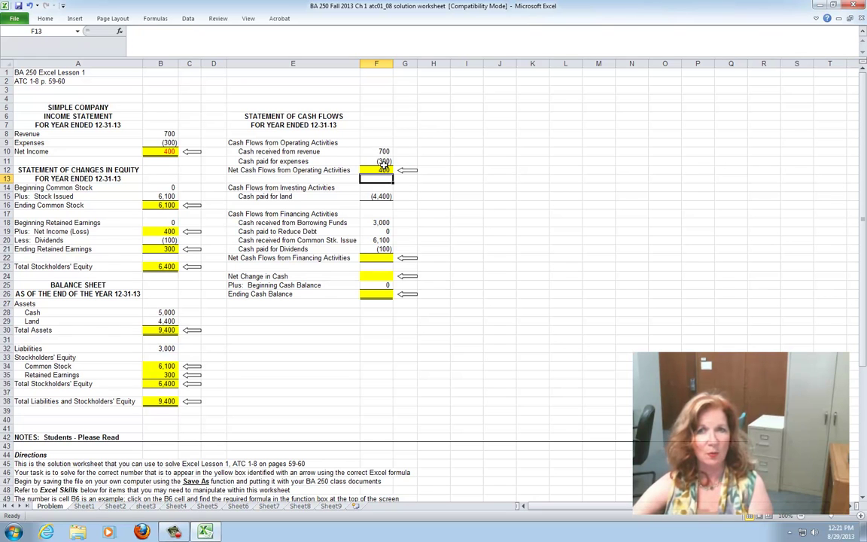
{"action": "left_click", "coordinate": [382, 170]}
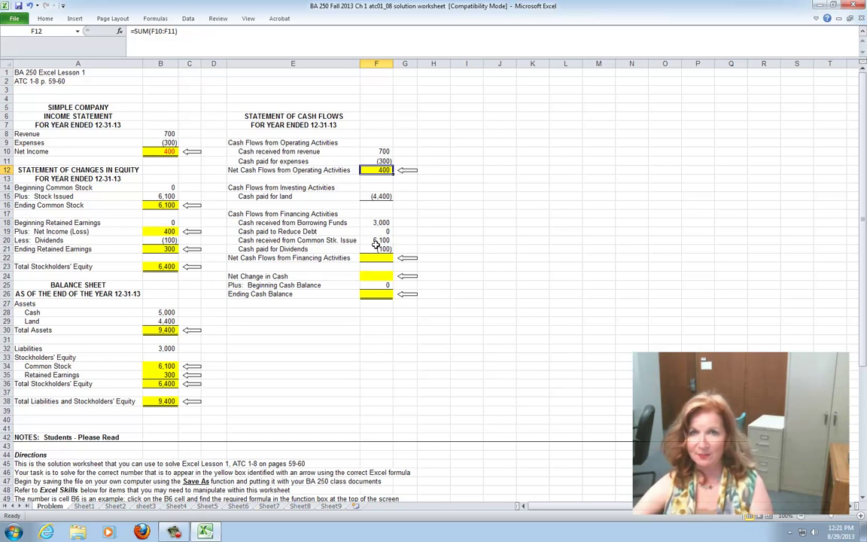
- Total Net Cash Flows from Financing Activities in cell F22 with the formula =SUM(F18:F21)
{"action": "left_click", "coordinate": [376, 257]}
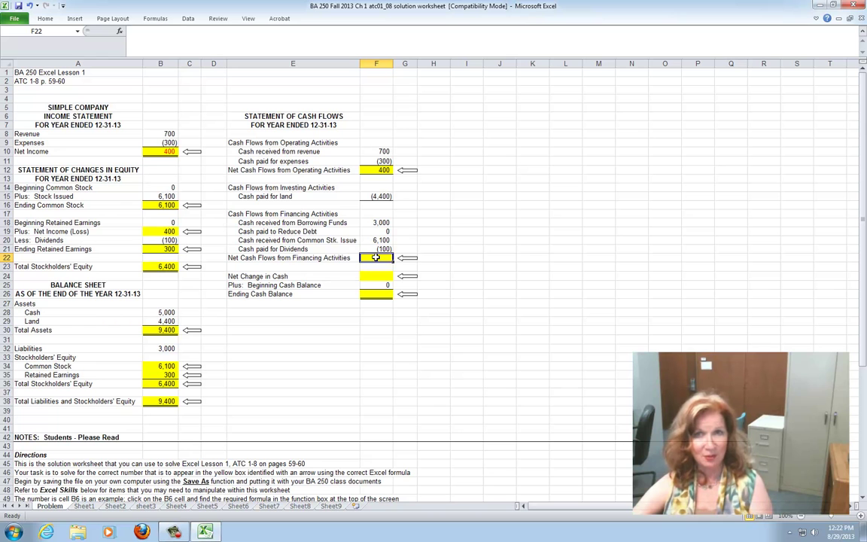
{"action": "left_click", "coordinate": [45, 19]}
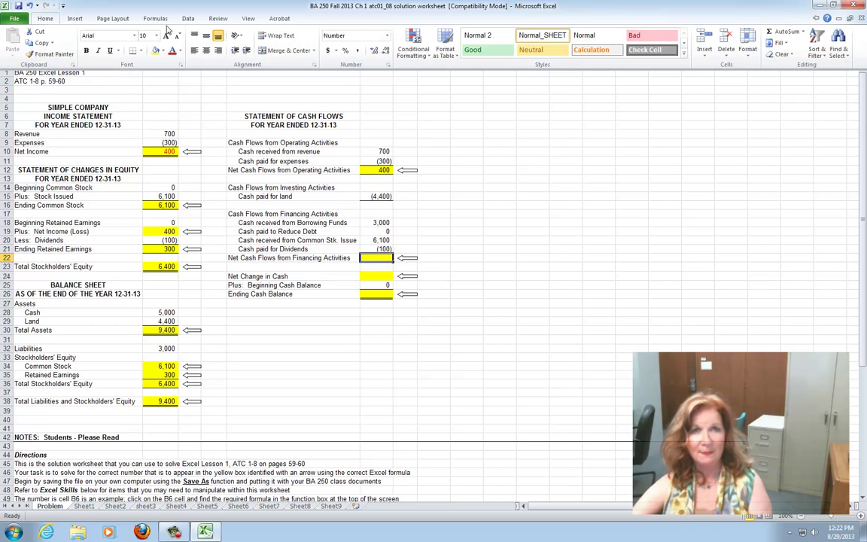
{"action": "left_click", "coordinate": [781, 34]}
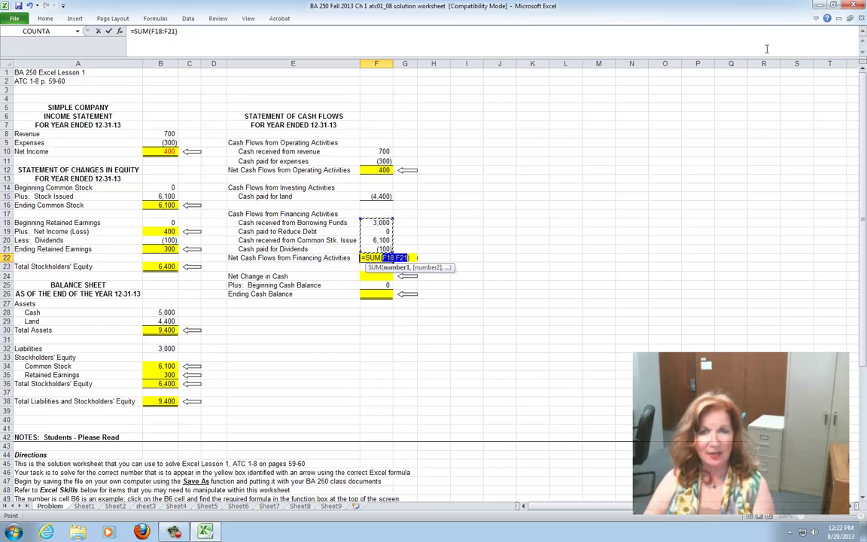
{"action": "key", "text": "Return"}
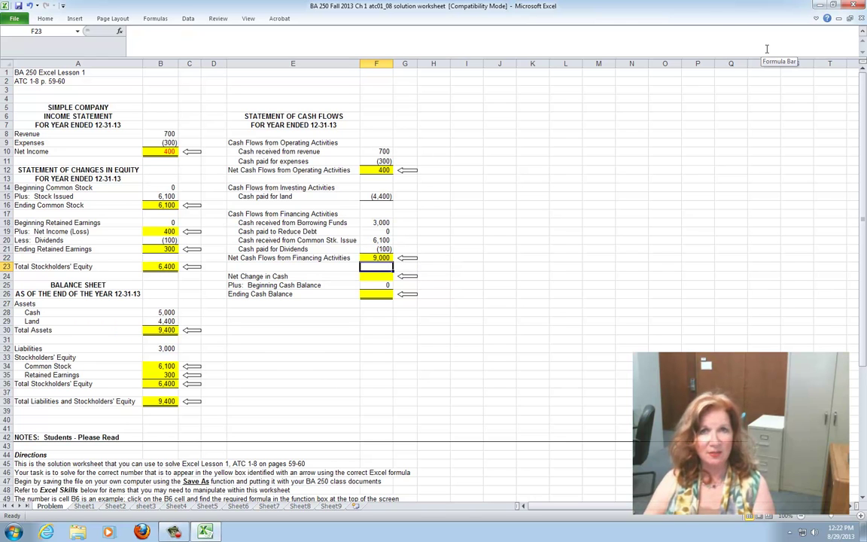
{"action": "left_click", "coordinate": [371, 257]}
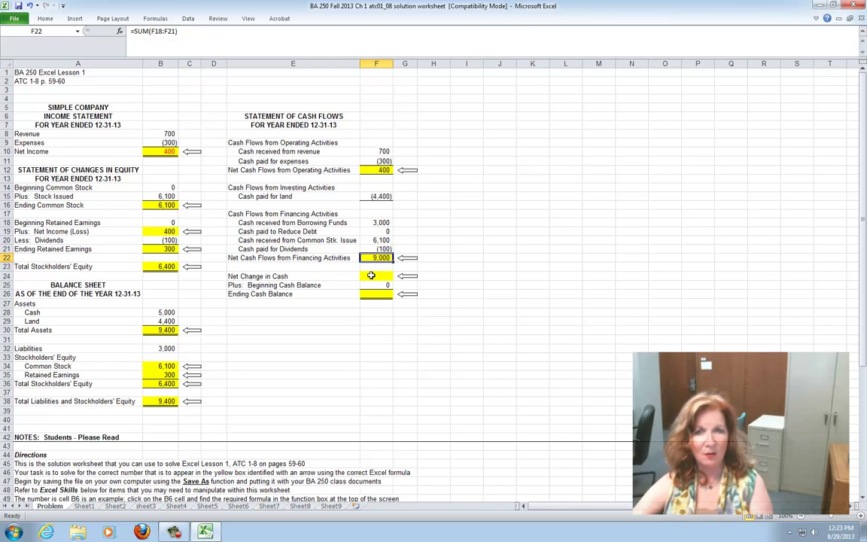
- Try linking Net Change in Cash in cell F24 to the balance sheet's cash amount with the formula =B28
{"action": "left_click", "coordinate": [371, 275]}
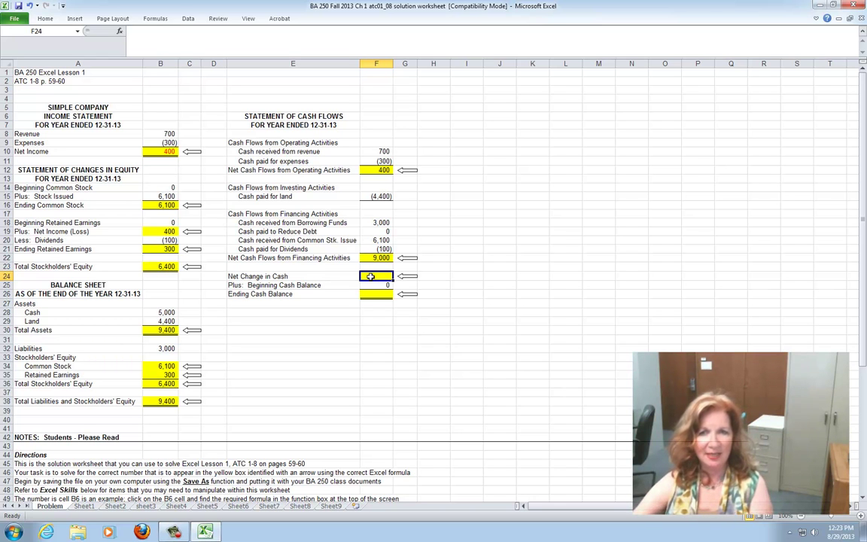
{"action": "type", "text": "="}
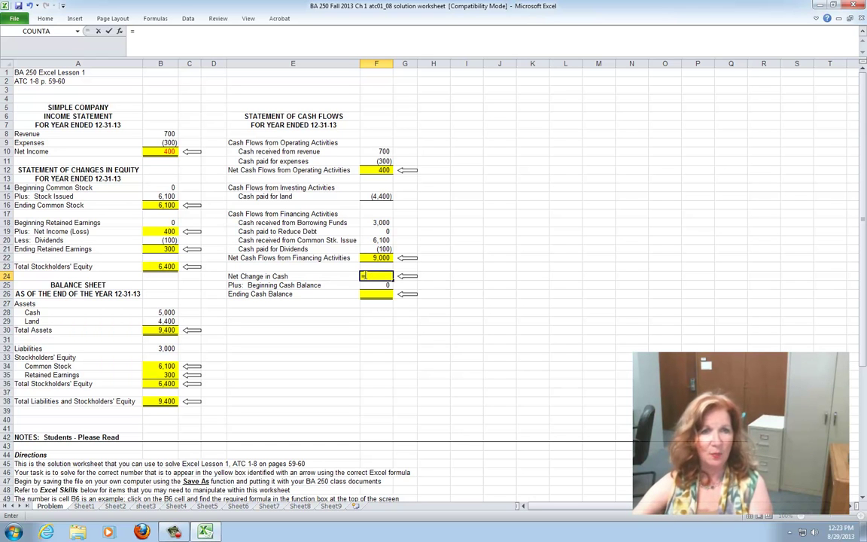
{"action": "left_click", "coordinate": [156, 313]}
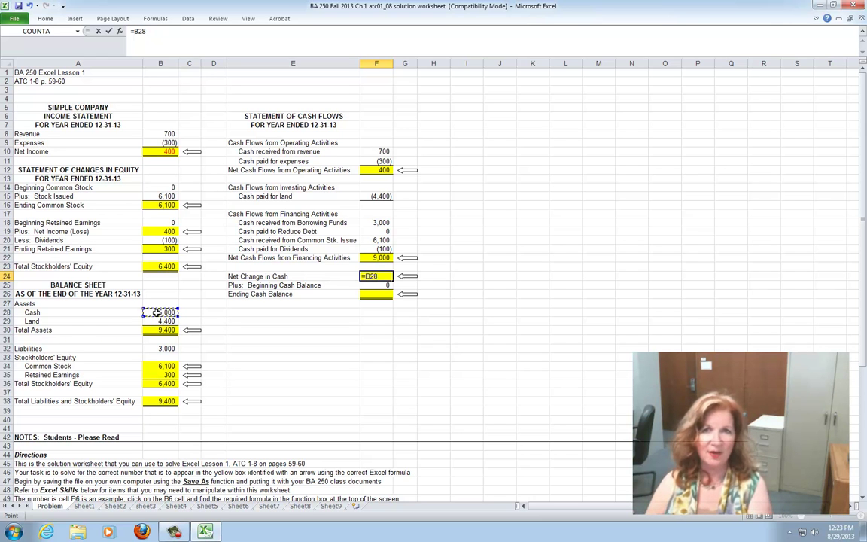
{"action": "key", "text": "Return"}
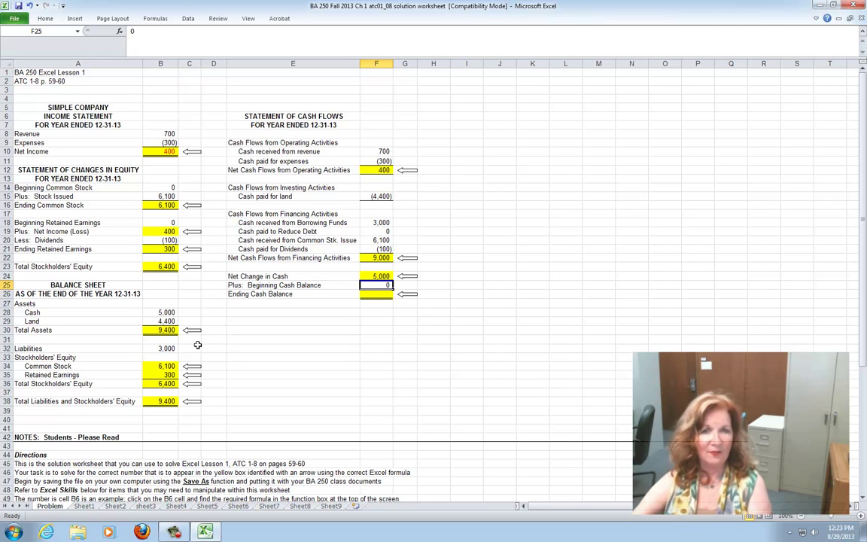
{"action": "left_click", "coordinate": [369, 294]}
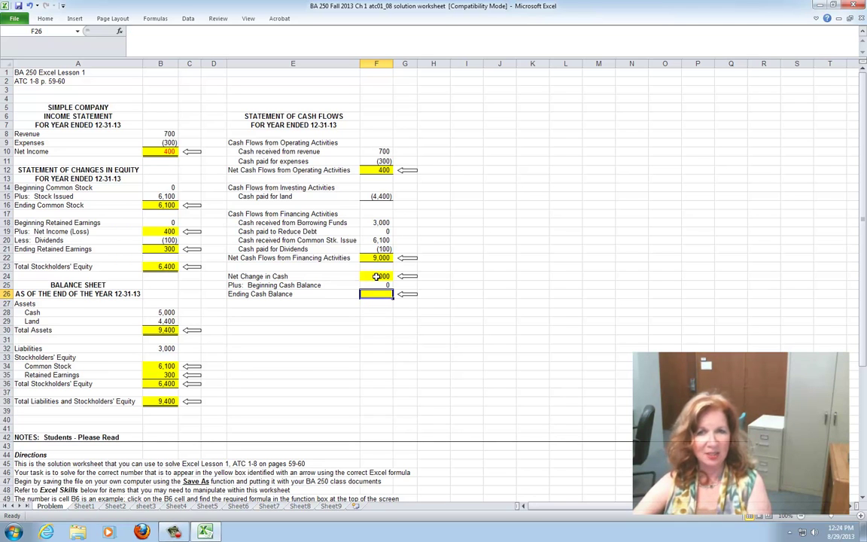
- Replace the Net Change in Cash formula in cell F24 with =SUM(F12)+F15+F22, combining operating, investing and financing cash flows
{"action": "left_click", "coordinate": [376, 277]}
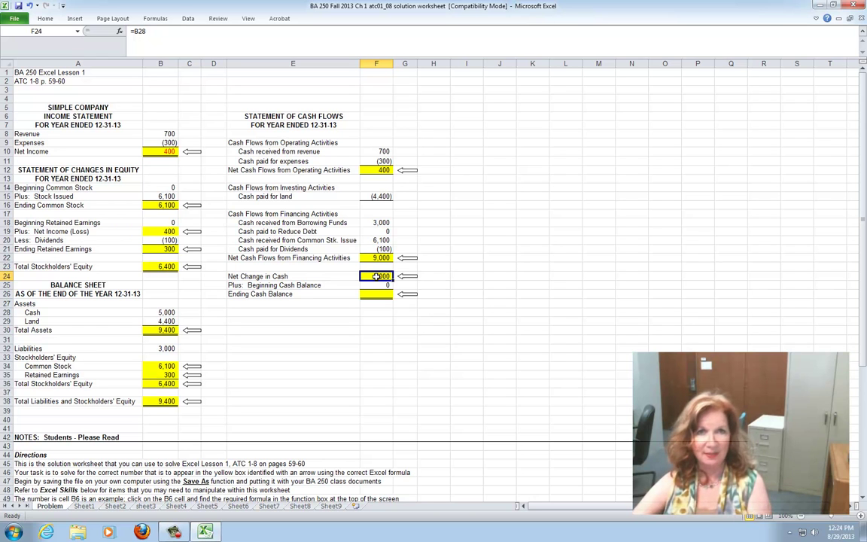
{"action": "left_click", "coordinate": [47, 18]}
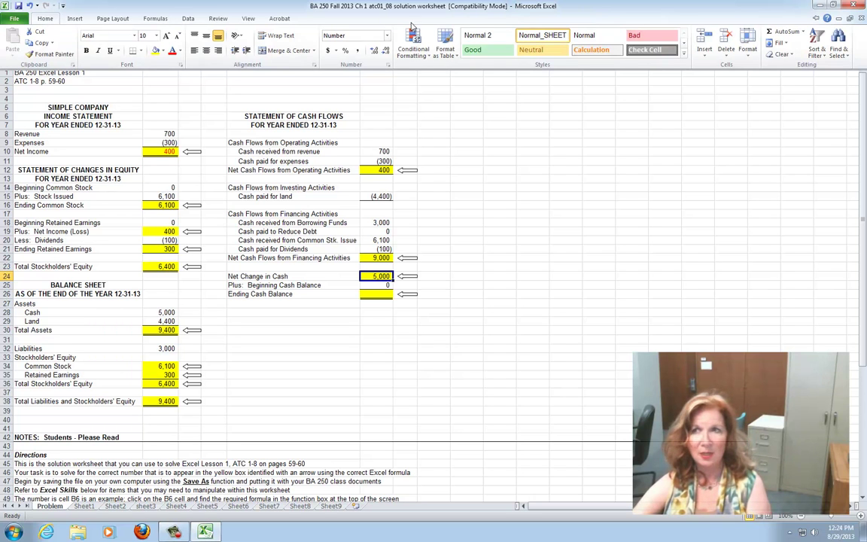
{"action": "left_click", "coordinate": [782, 32]}
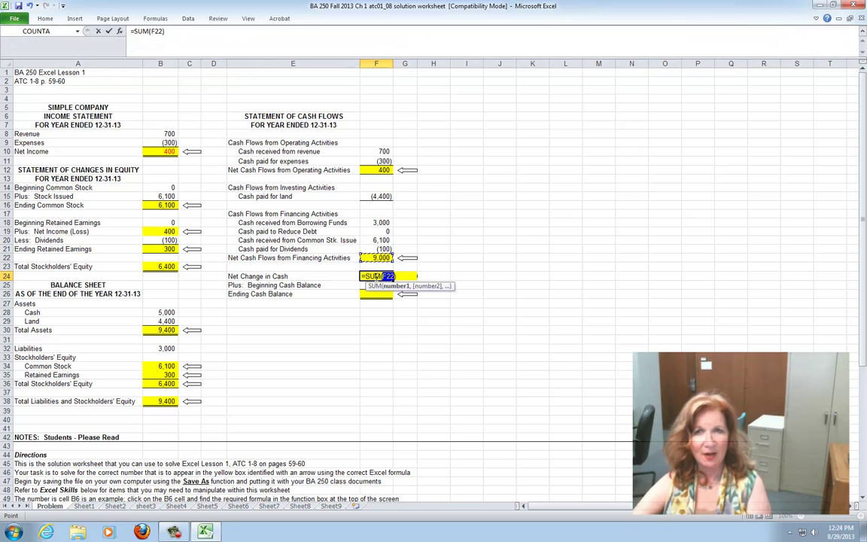
{"action": "left_click", "coordinate": [379, 170]}
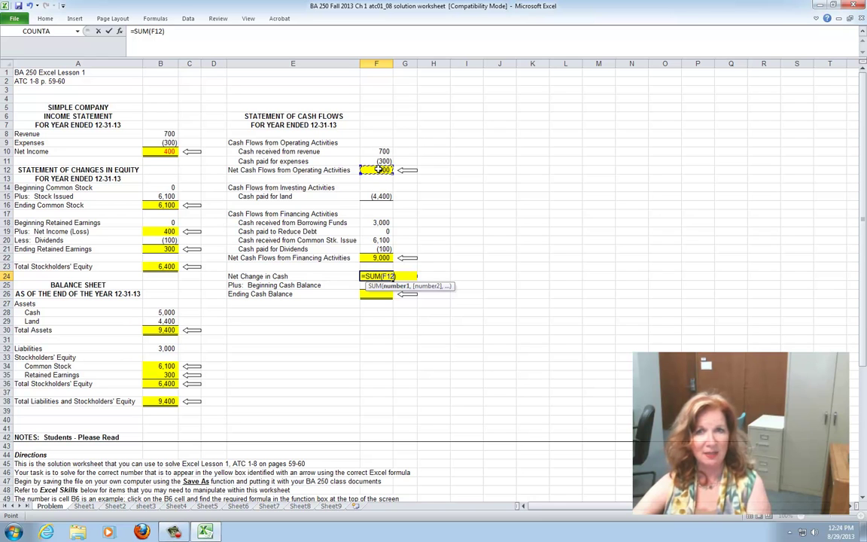
{"action": "left_click", "coordinate": [167, 32]}
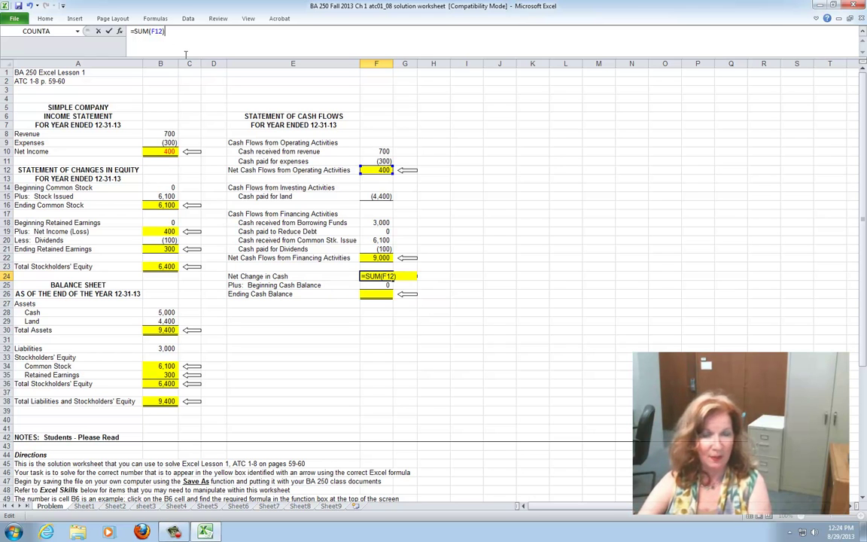
{"action": "type", "text": "+"}
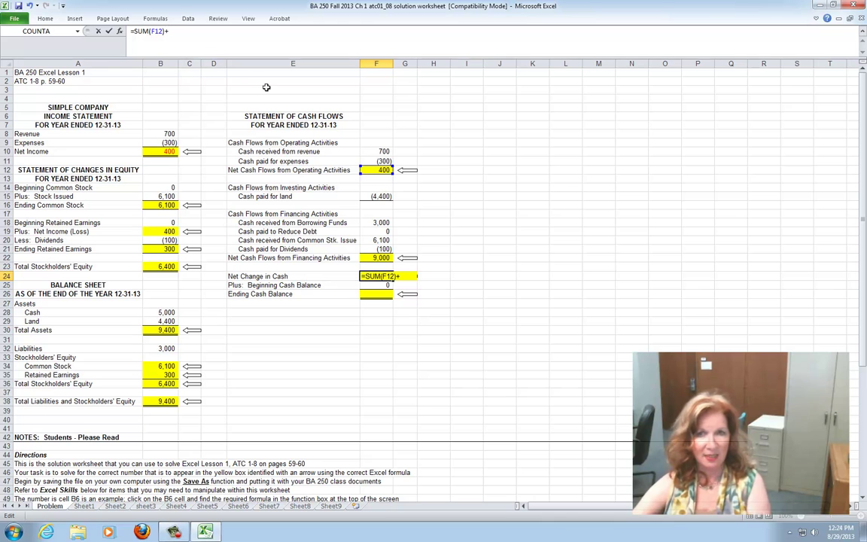
{"action": "left_click", "coordinate": [381, 196]}
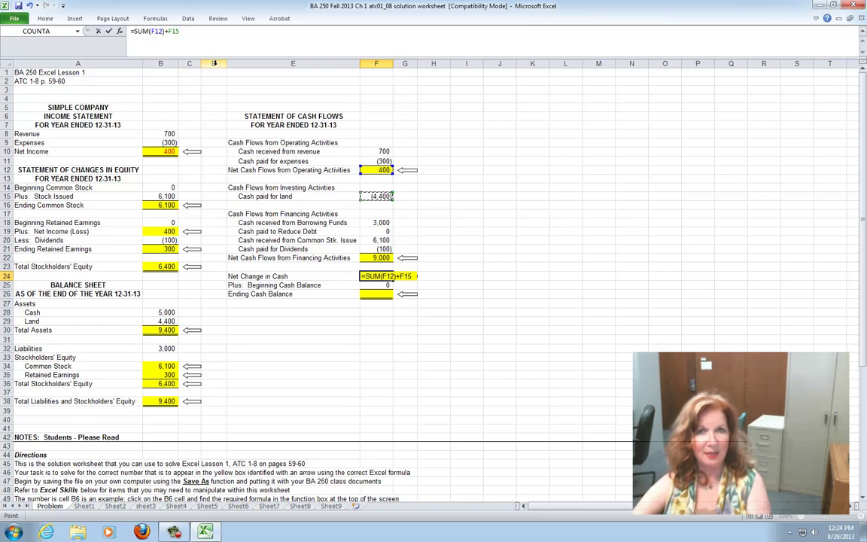
{"action": "left_click", "coordinate": [187, 33]}
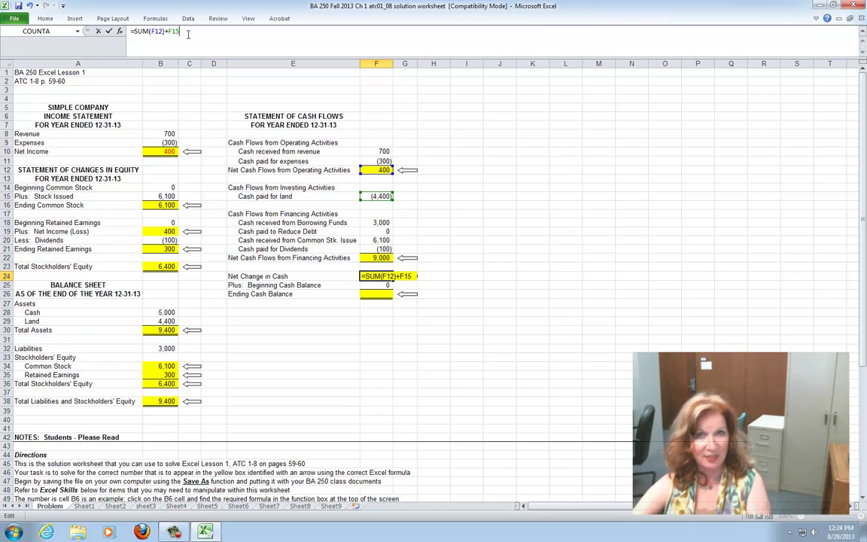
{"action": "type", "text": "+"}
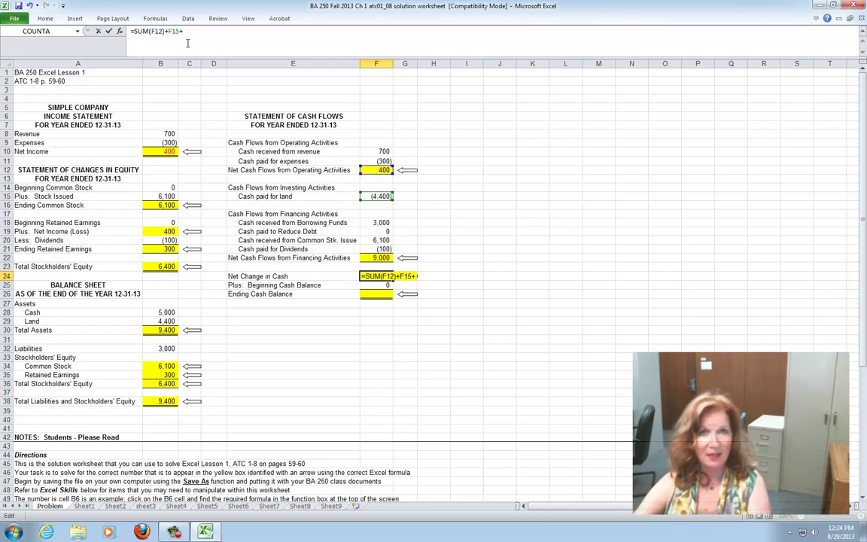
{"action": "left_click", "coordinate": [378, 258]}
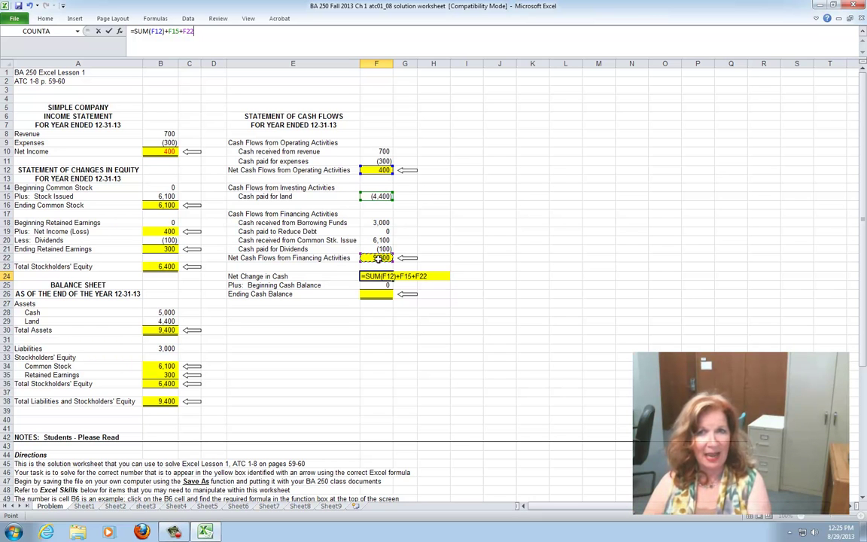
{"action": "key", "text": "Return"}
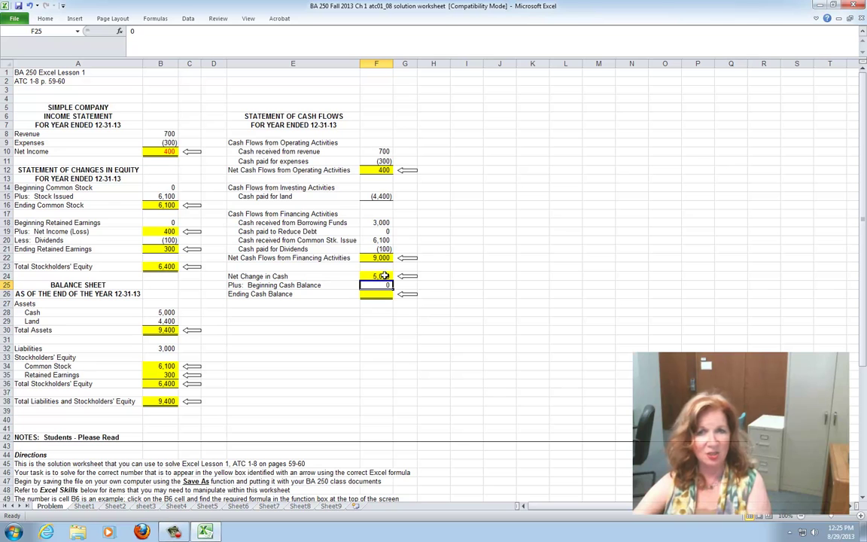
- Calculate Ending Cash Balance in cell F26 from net change in cash and beginning cash with =SUM(F24:F25)
{"action": "left_click", "coordinate": [376, 293]}
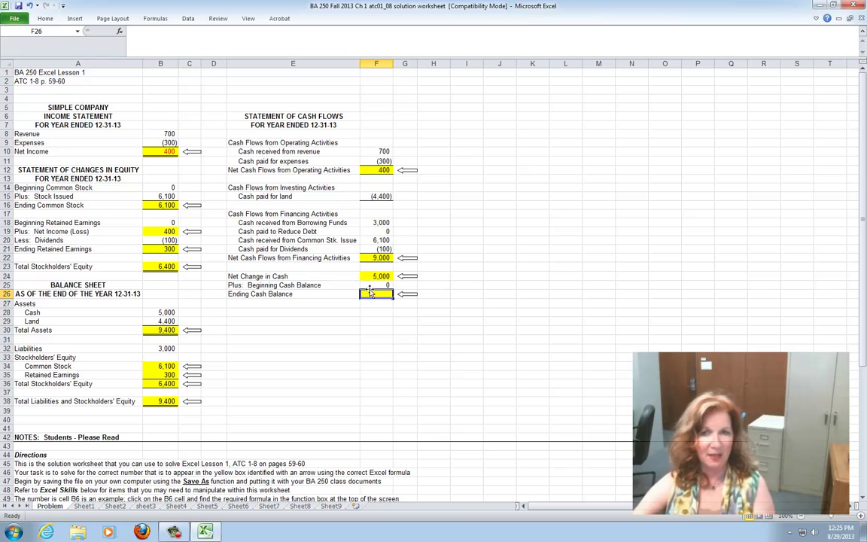
{"action": "left_click", "coordinate": [43, 20]}
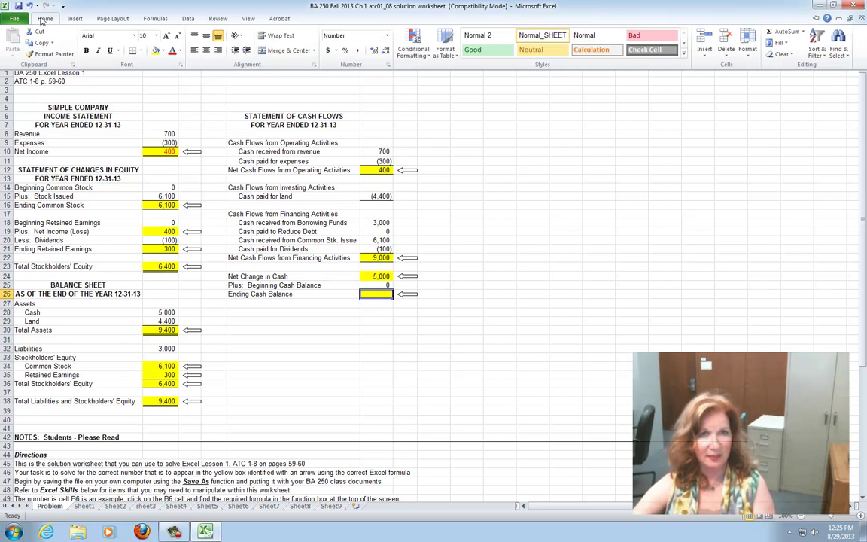
{"action": "left_click", "coordinate": [786, 33]}
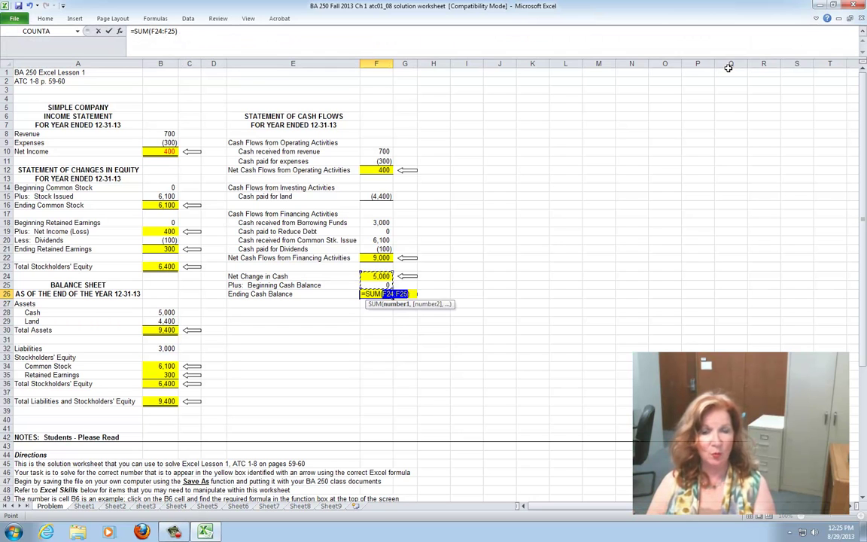
{"action": "key", "text": "Return"}
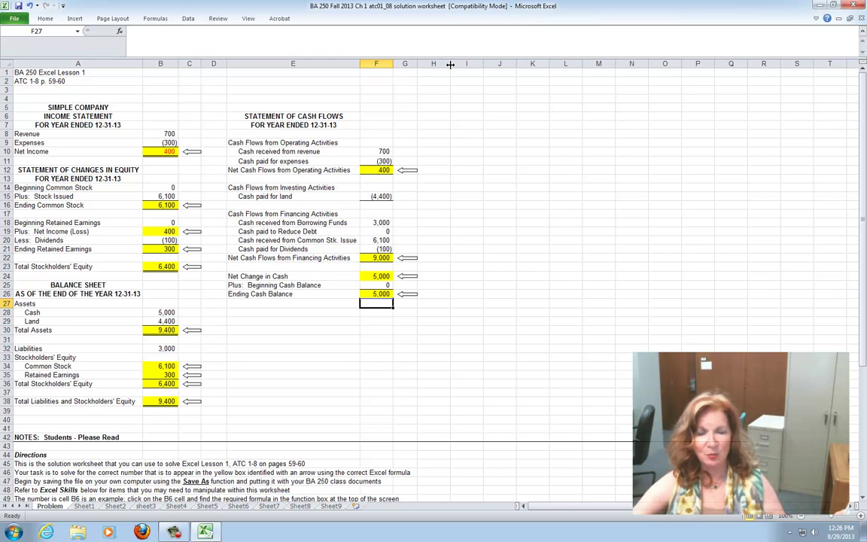
{"action": "left_click_drag", "start_coordinate": [450, 65], "coordinate": [450, 65]}
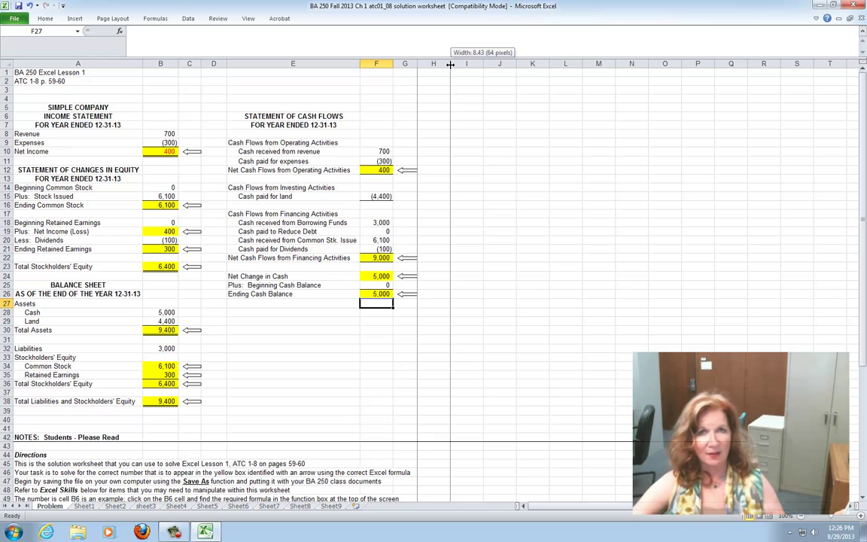
{"action": "mouse_move", "coordinate": [450, 65]}
{"action": "left_mouse_down"}
{"action": "mouse_move", "coordinate": [471, 67]}
{"action": "mouse_move", "coordinate": [450, 69]}
{"action": "left_mouse_up"}
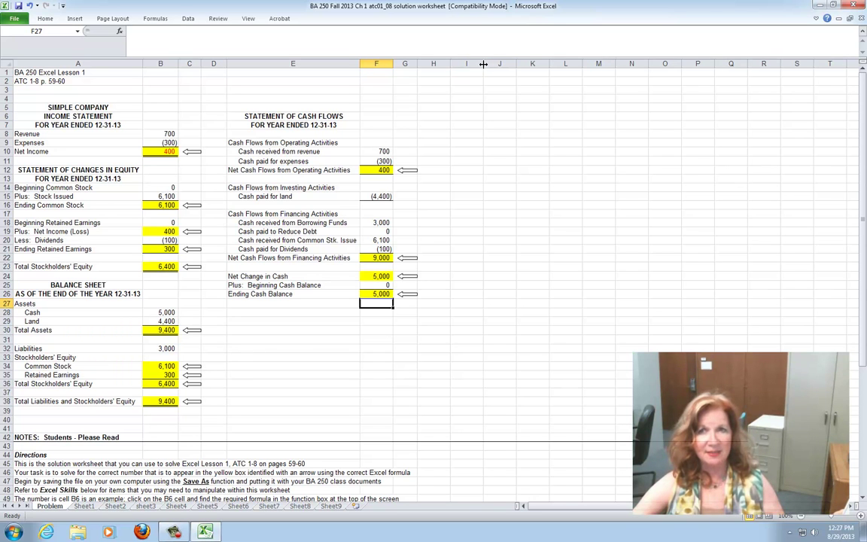
{"action": "left_click_drag", "start_coordinate": [482, 64], "coordinate": [481, 64]}
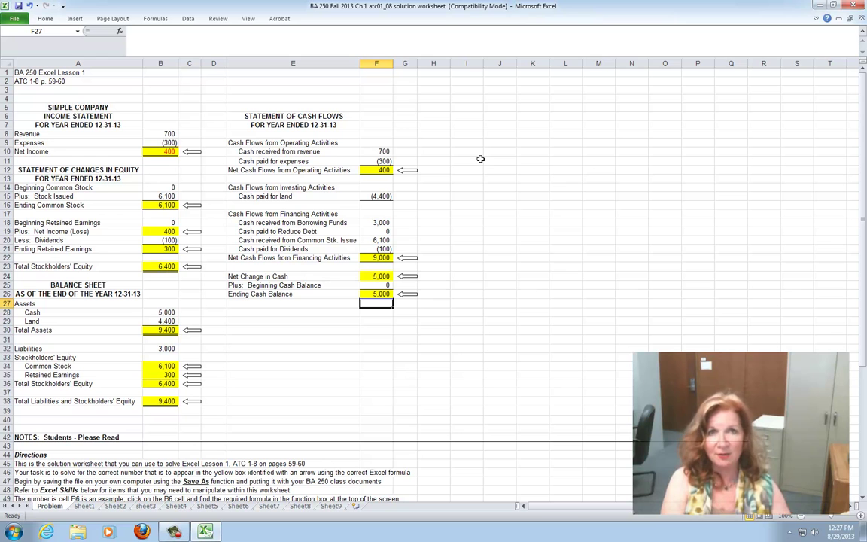
- Examine the Number category options in Format Cells, including decimal places and negative number styles, without applying a format
{"action": "left_click", "coordinate": [44, 19]}
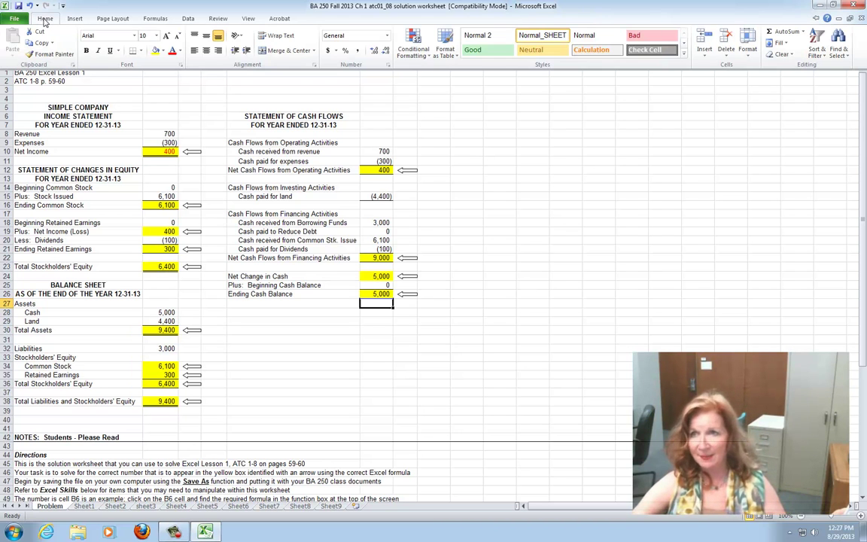
{"action": "left_click", "coordinate": [750, 57]}
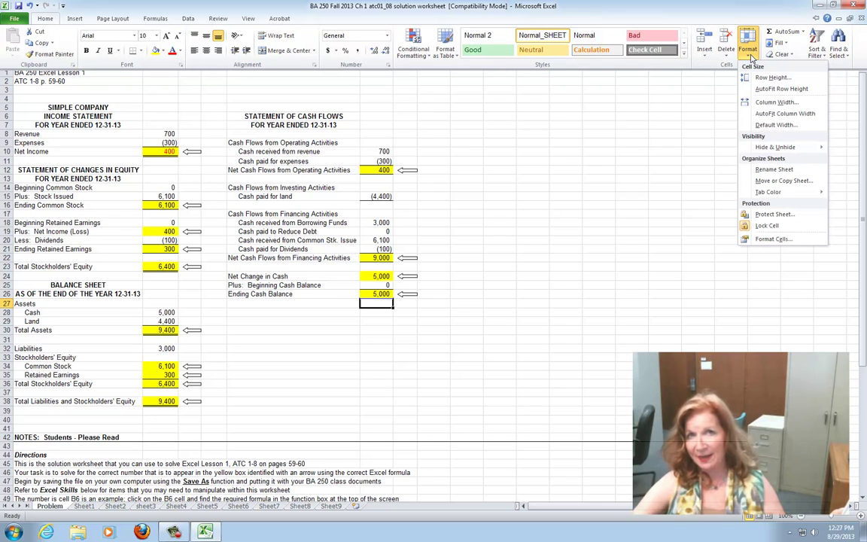
{"action": "left_click", "coordinate": [762, 240]}
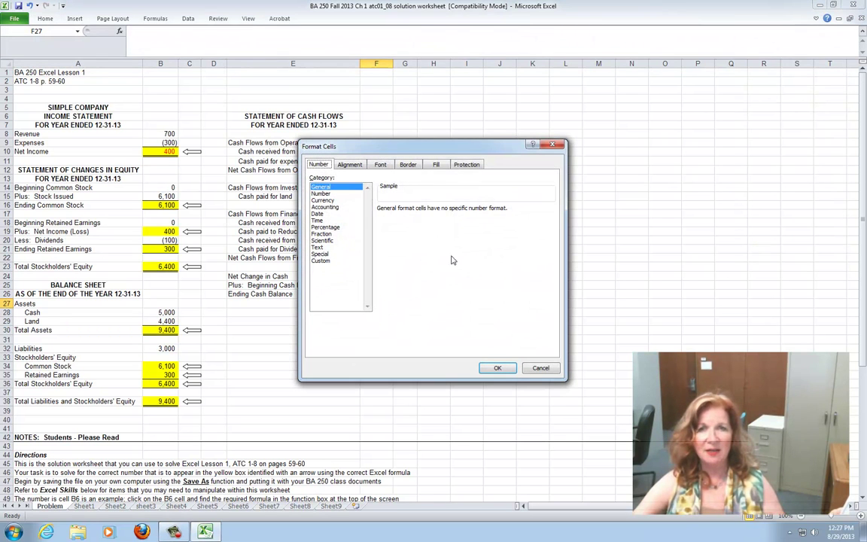
{"action": "left_click", "coordinate": [317, 194]}
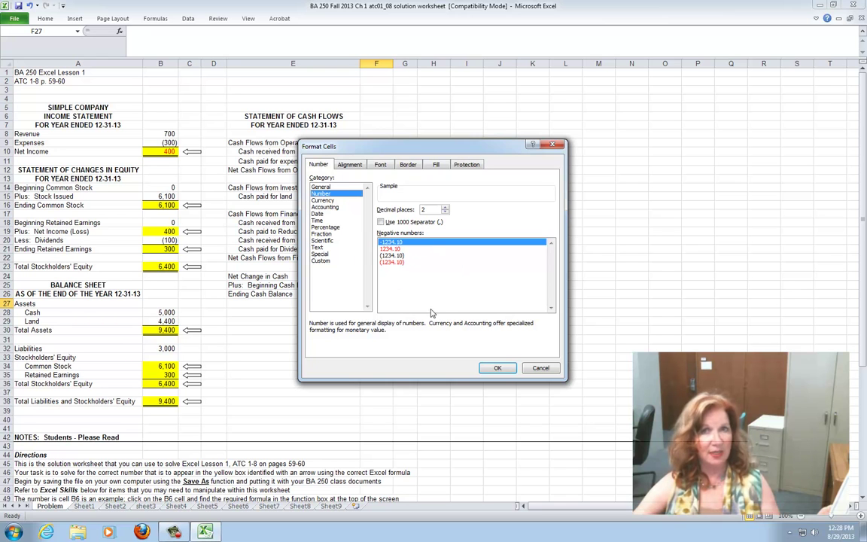
{"action": "left_click", "coordinate": [553, 146]}
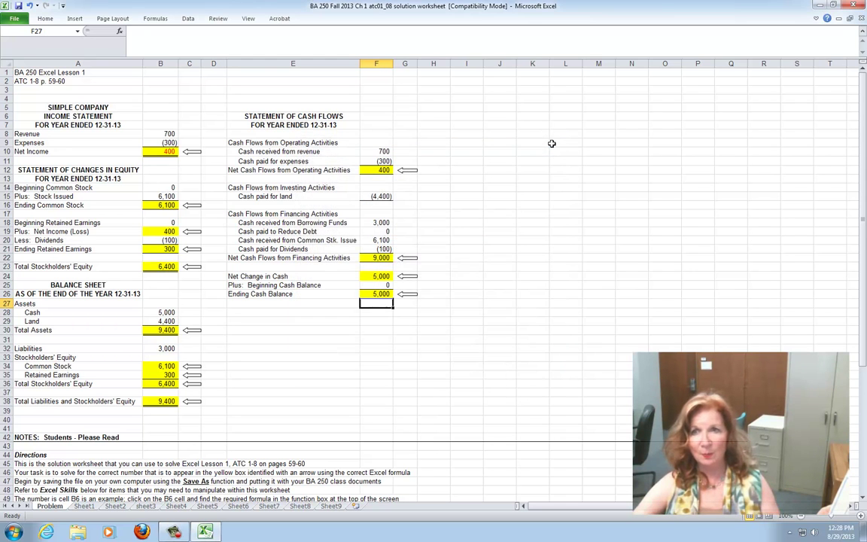
- Look over the cell formatting commands and the available border styles without applying any
{"action": "left_click", "coordinate": [44, 19]}
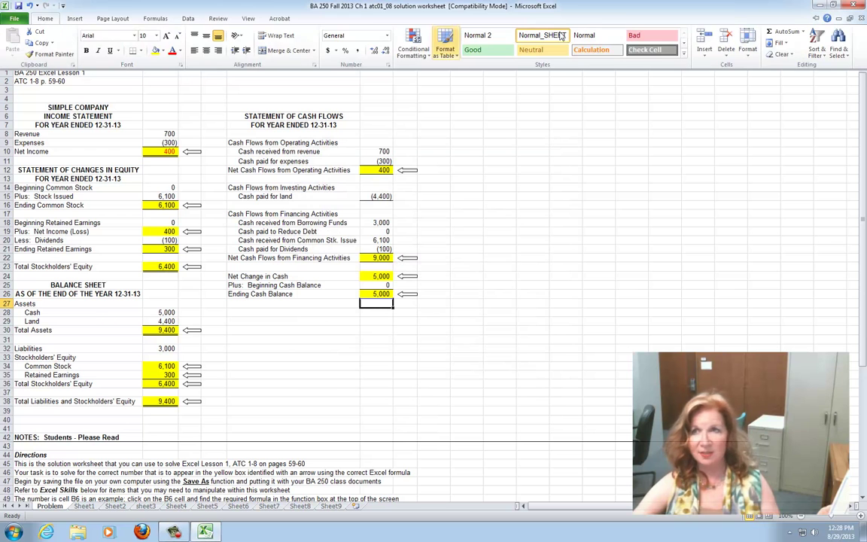
{"action": "left_click", "coordinate": [749, 54]}
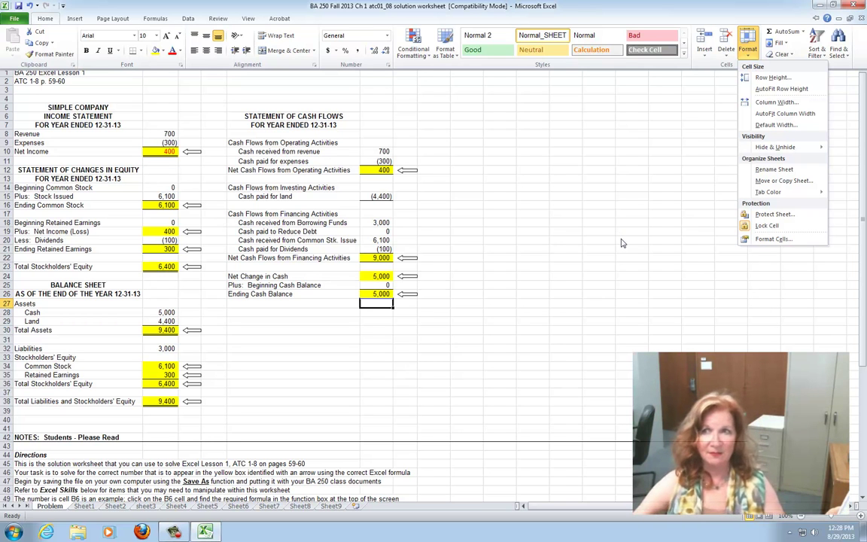
{"action": "key", "text": "ctrl+F1"}
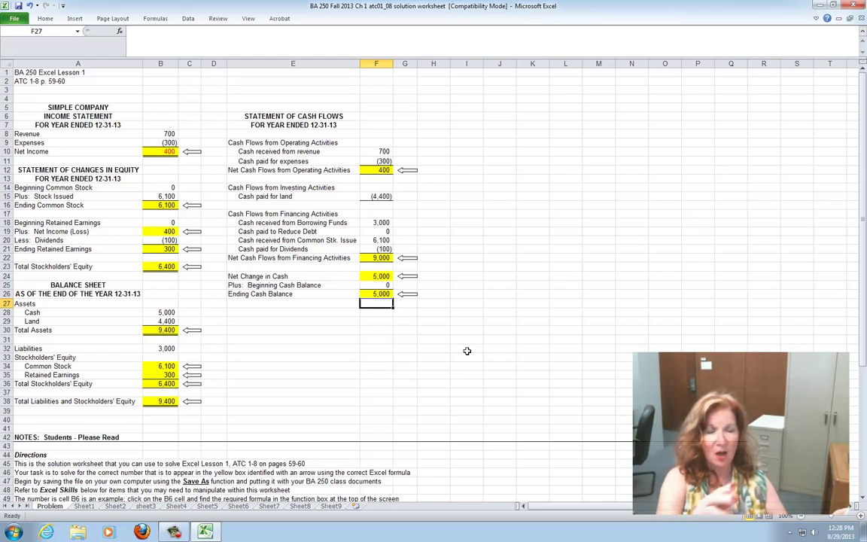
{"action": "left_click", "coordinate": [45, 18]}
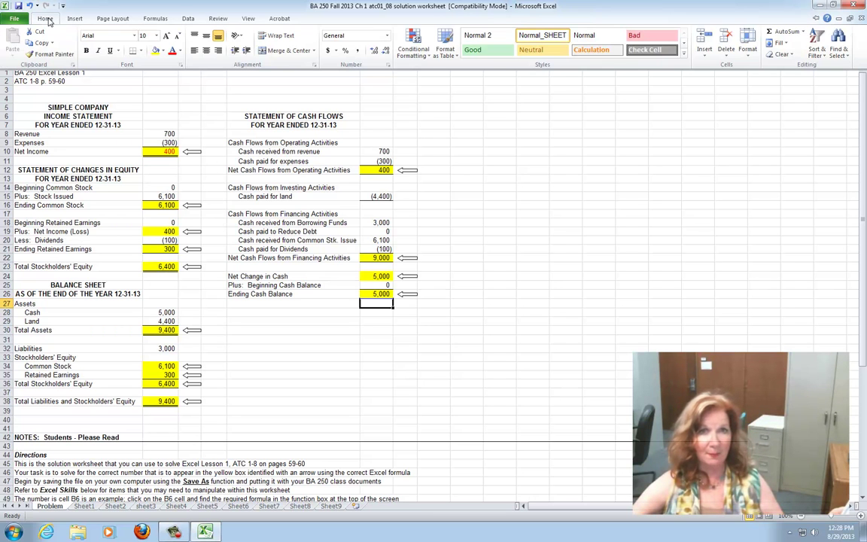
{"action": "left_click", "coordinate": [141, 51]}
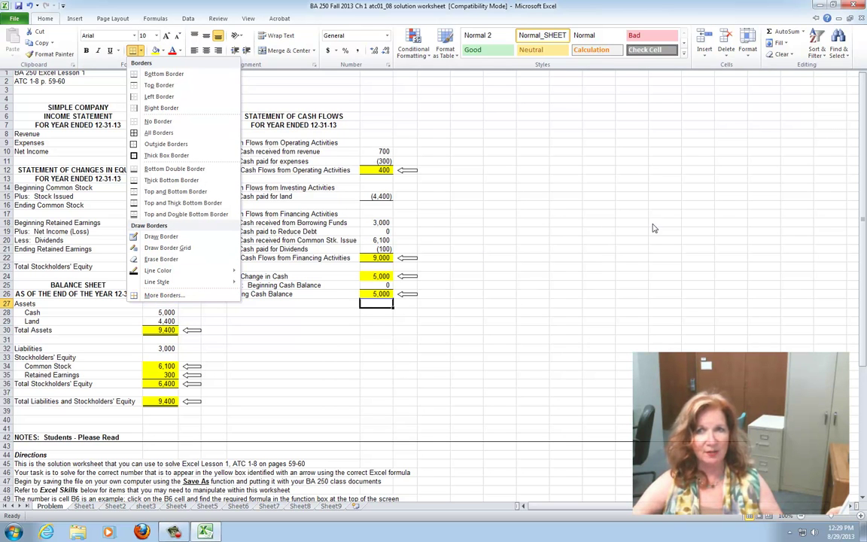
{"action": "left_click", "coordinate": [682, 218]}
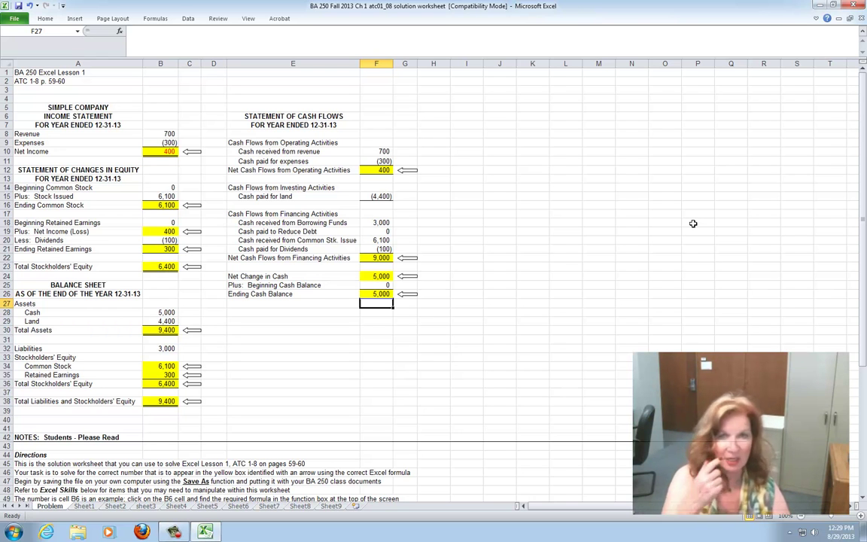
- Review the page, margin, header/footer and sheet print settings in Page Setup, and turn on gridline printing for the Problem sheet
{"action": "left_click", "coordinate": [14, 18]}
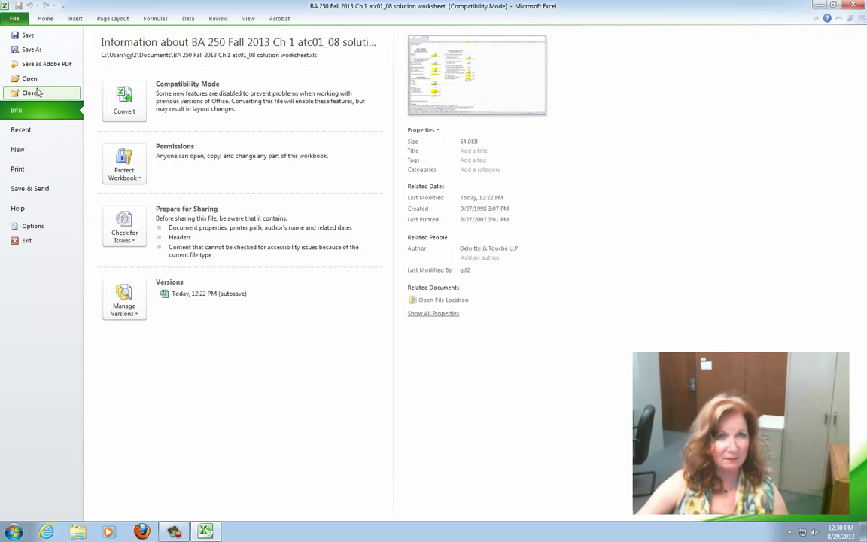
{"action": "left_click", "coordinate": [18, 171]}
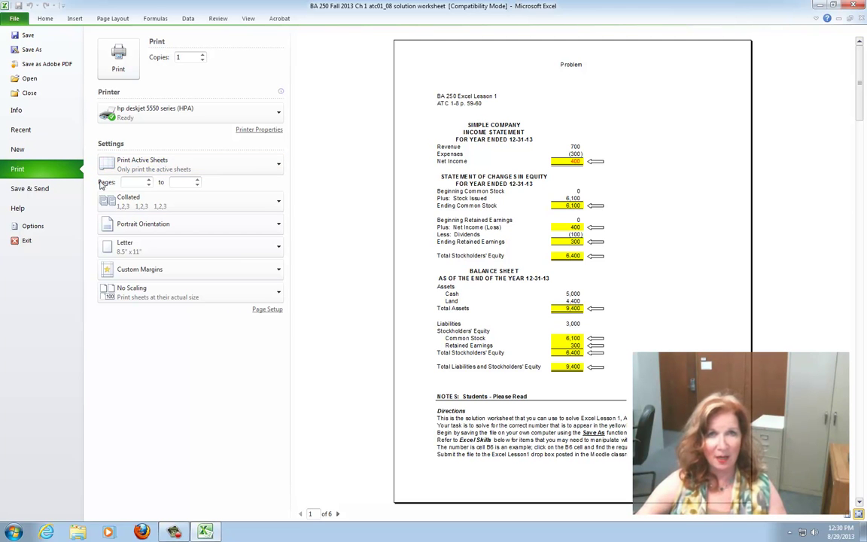
{"action": "left_click", "coordinate": [278, 313]}
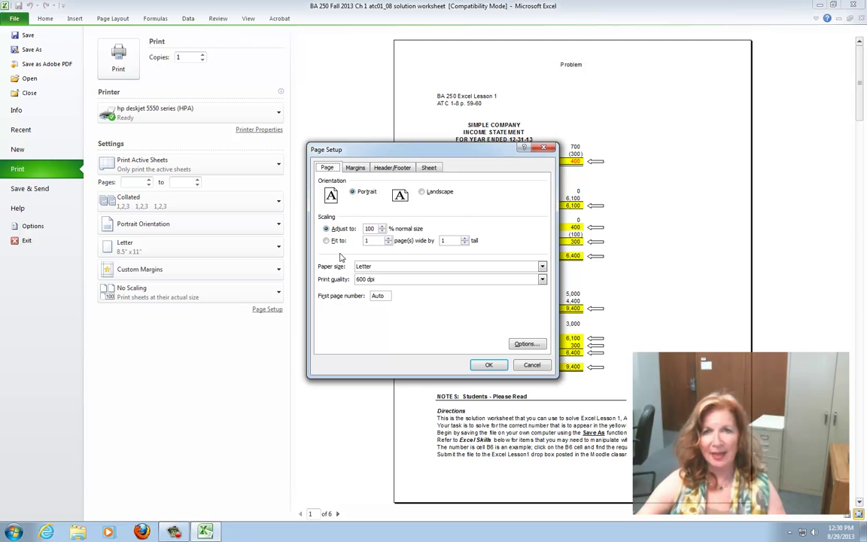
{"action": "left_click", "coordinate": [353, 168]}
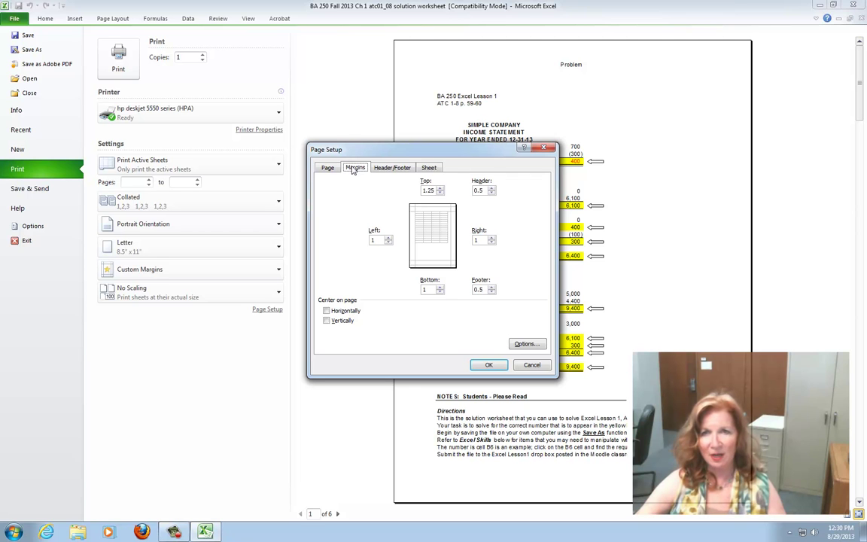
{"action": "left_click", "coordinate": [393, 169]}
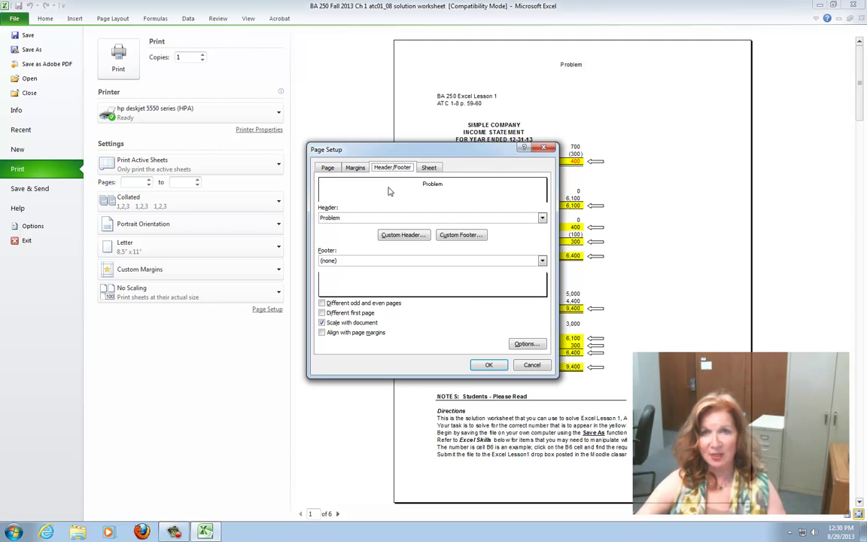
{"action": "left_click", "coordinate": [429, 170]}
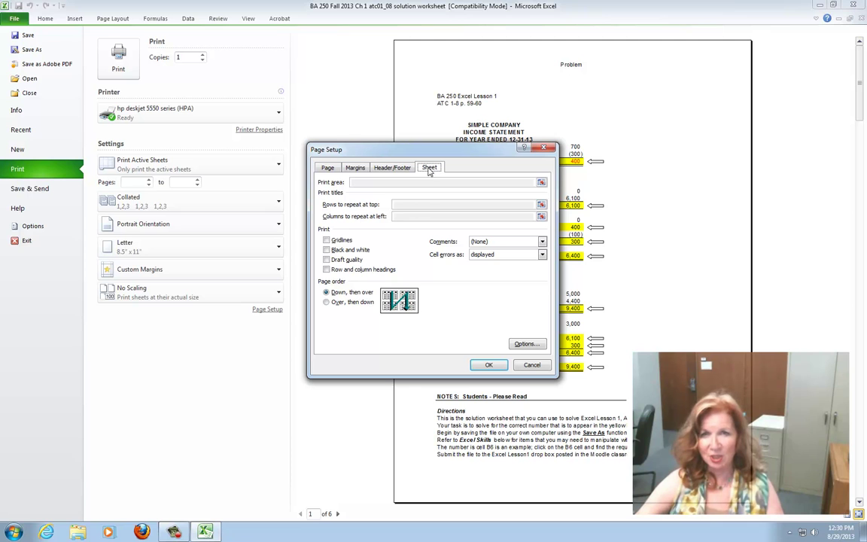
{"action": "left_click", "coordinate": [326, 241]}
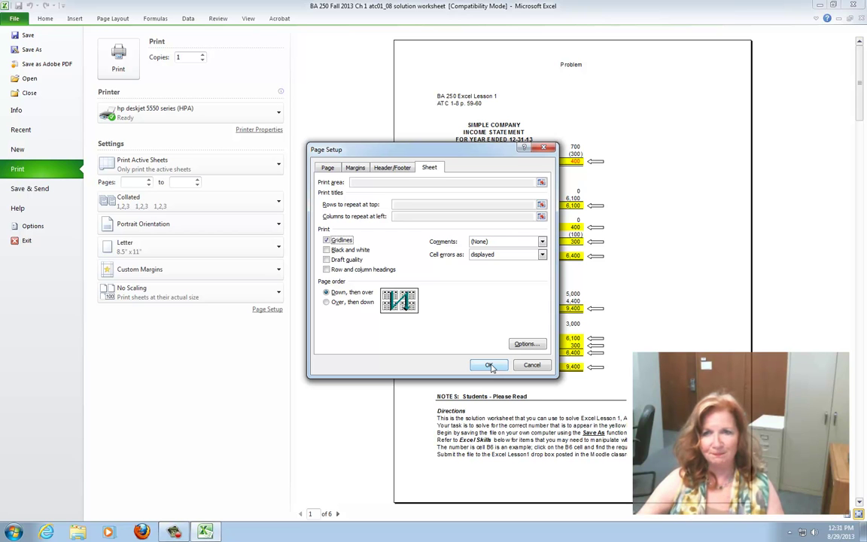
{"action": "left_click", "coordinate": [489, 365]}
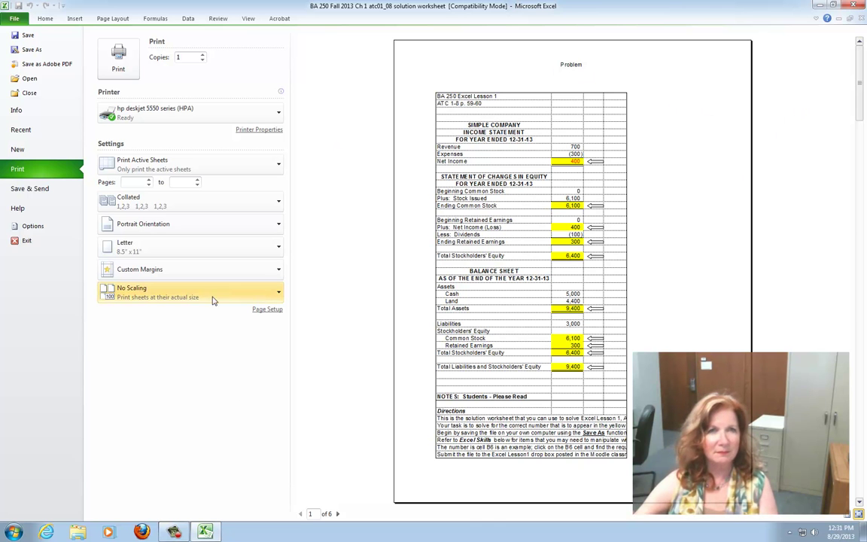
{"action": "left_click", "coordinate": [43, 21]}
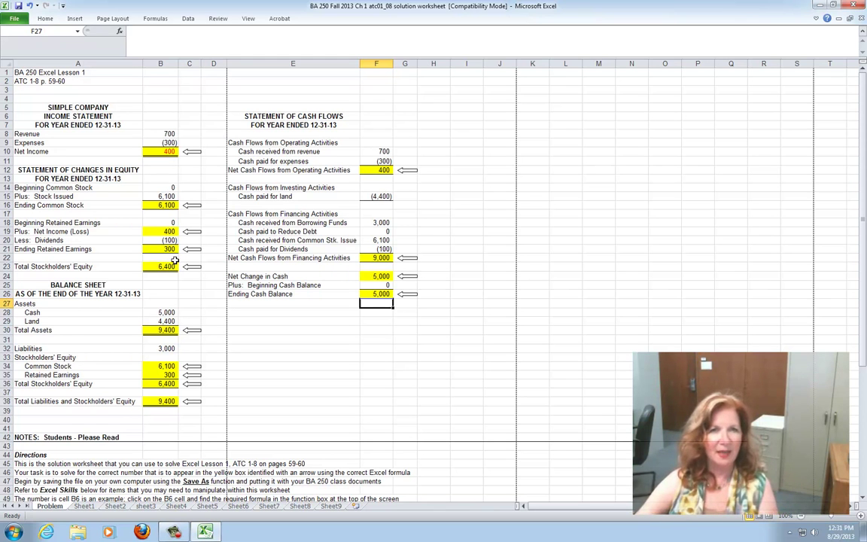
- Turn off gridline printing for the Problem sheet in Page Setup and return to the worksheet
{"action": "left_click", "coordinate": [15, 20]}
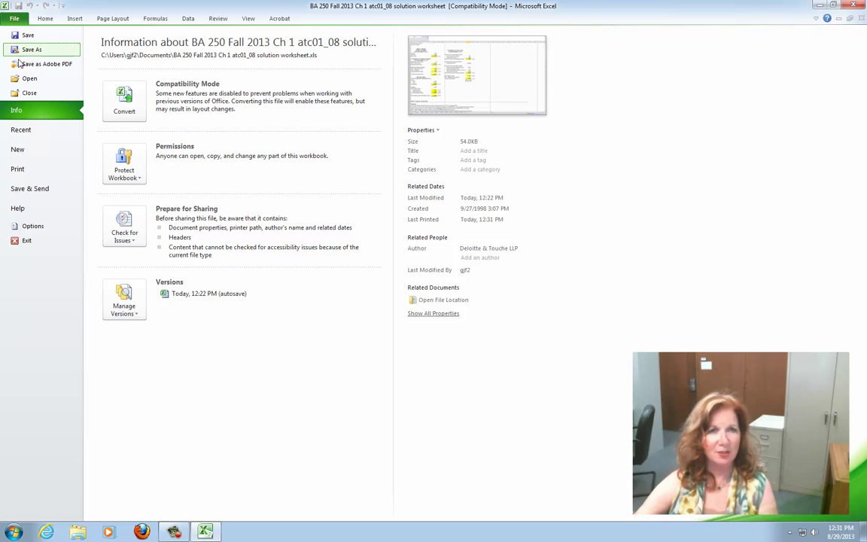
{"action": "left_click", "coordinate": [18, 170]}
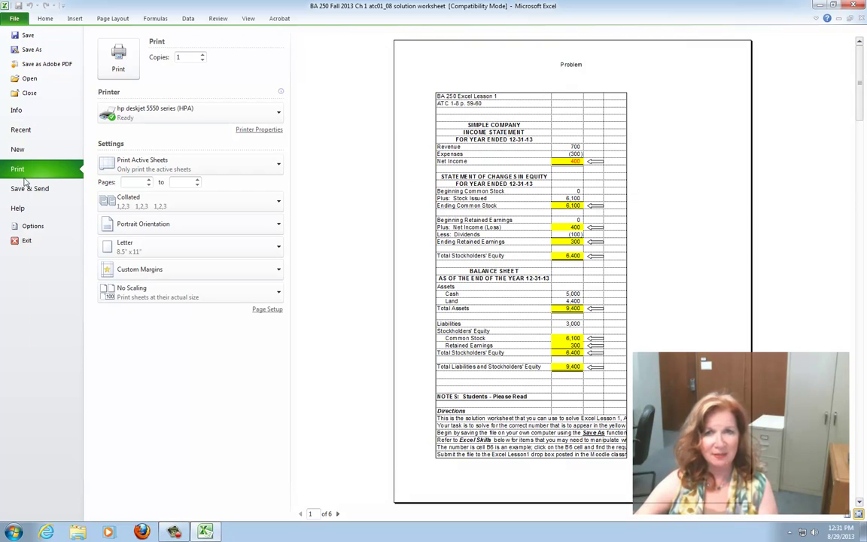
{"action": "left_click", "coordinate": [271, 312]}
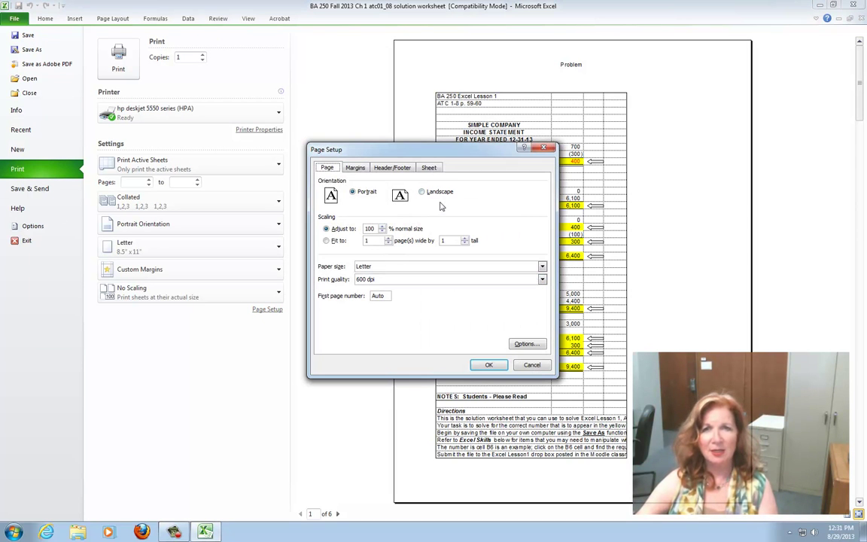
{"action": "left_click", "coordinate": [429, 168]}
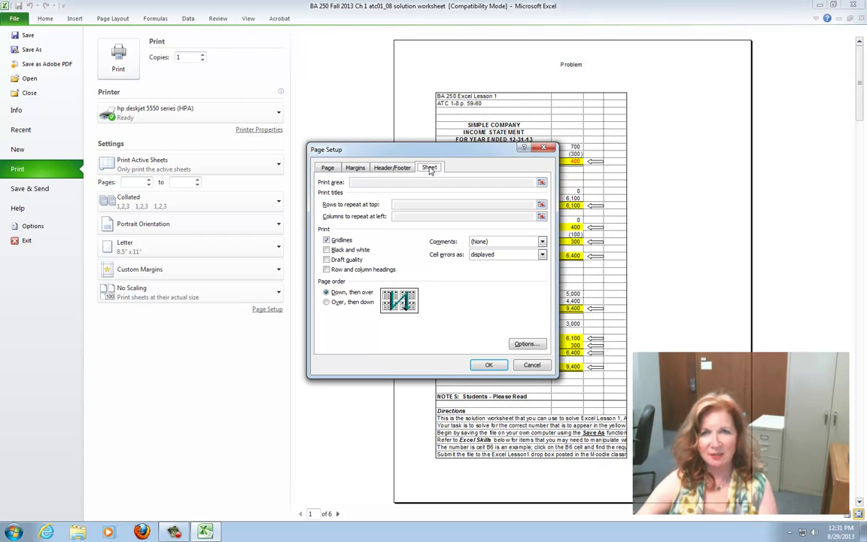
{"action": "left_click", "coordinate": [326, 240]}
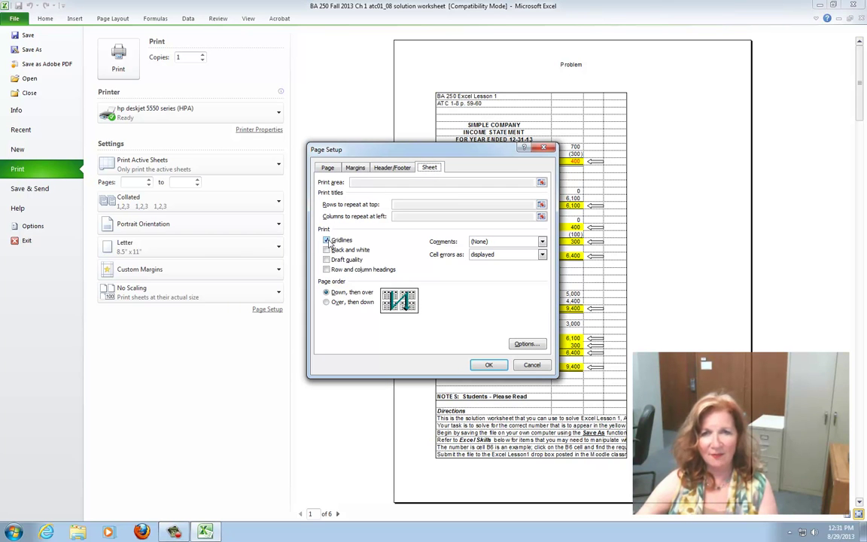
{"action": "left_click", "coordinate": [491, 365]}
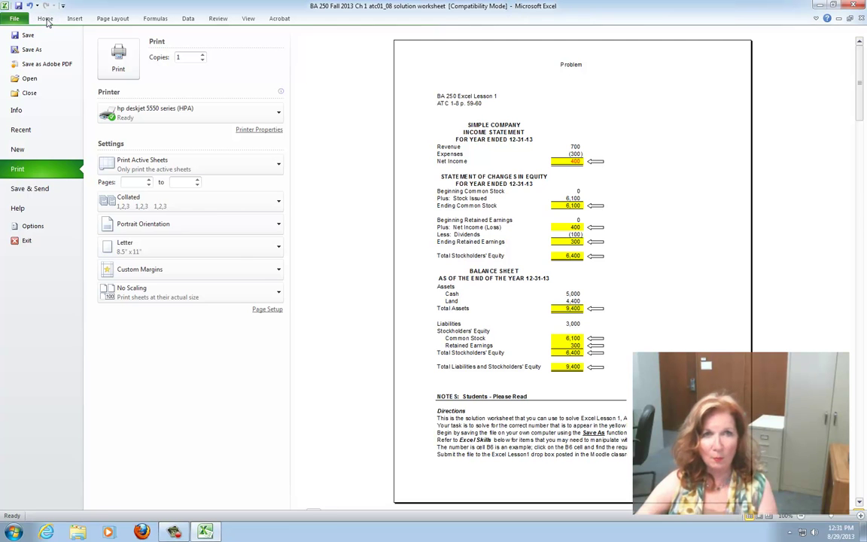
{"action": "left_click", "coordinate": [45, 19]}
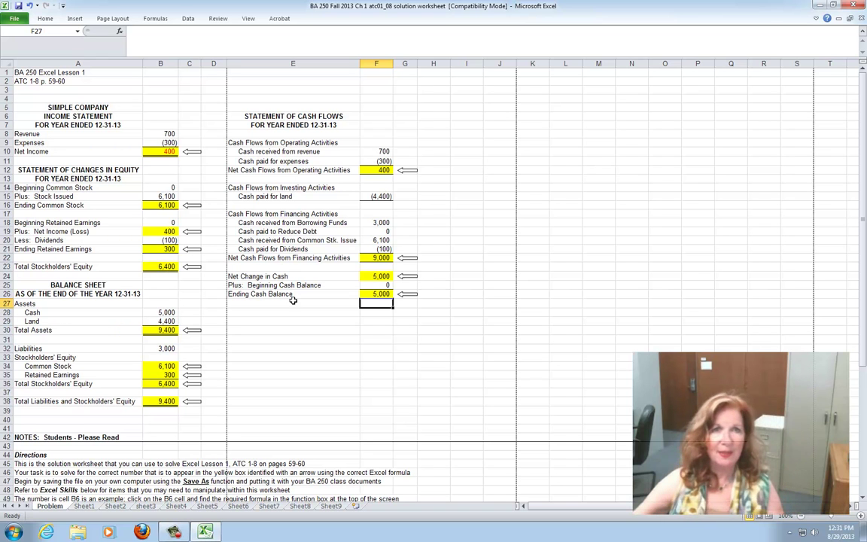
- Display the formulas in the Problem sheet's cells to examine them, and switch back to the calculated values
{"action": "left_click", "coordinate": [45, 19]}
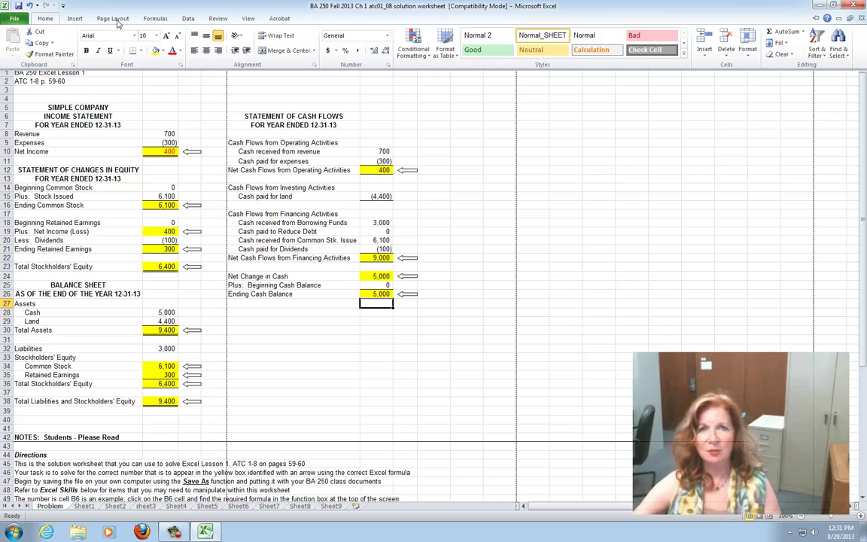
{"action": "left_click", "coordinate": [218, 19]}
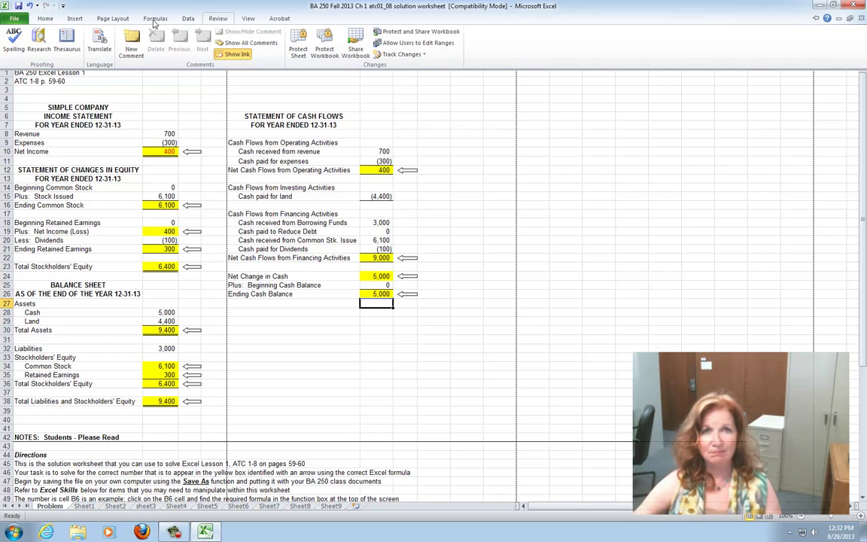
{"action": "left_click", "coordinate": [154, 19]}
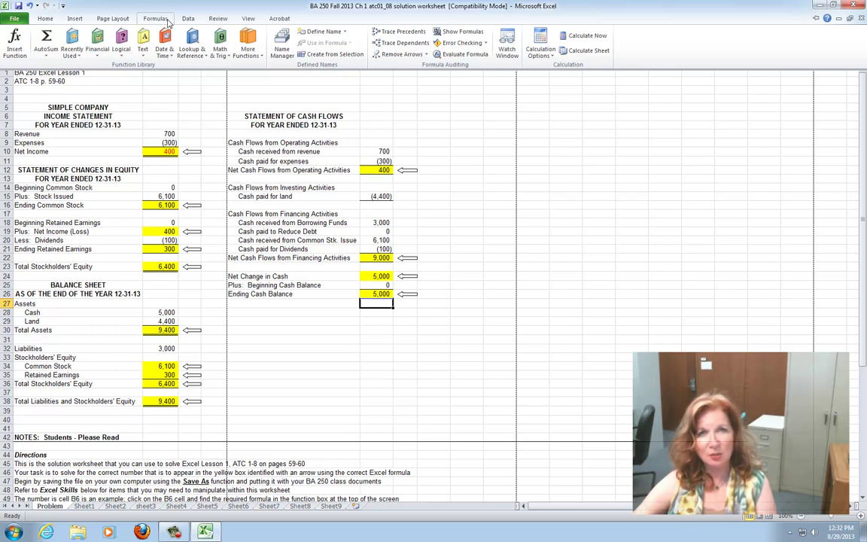
{"action": "left_click", "coordinate": [472, 34]}
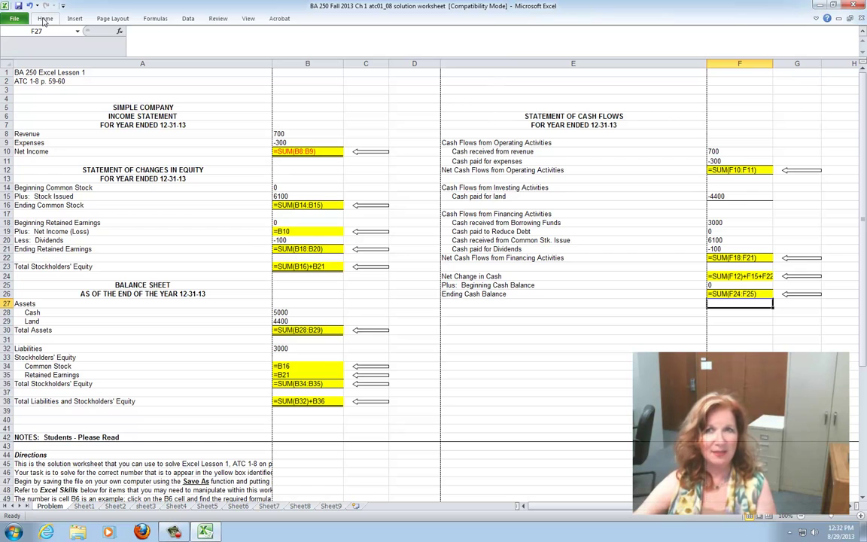
{"action": "left_click", "coordinate": [158, 20]}
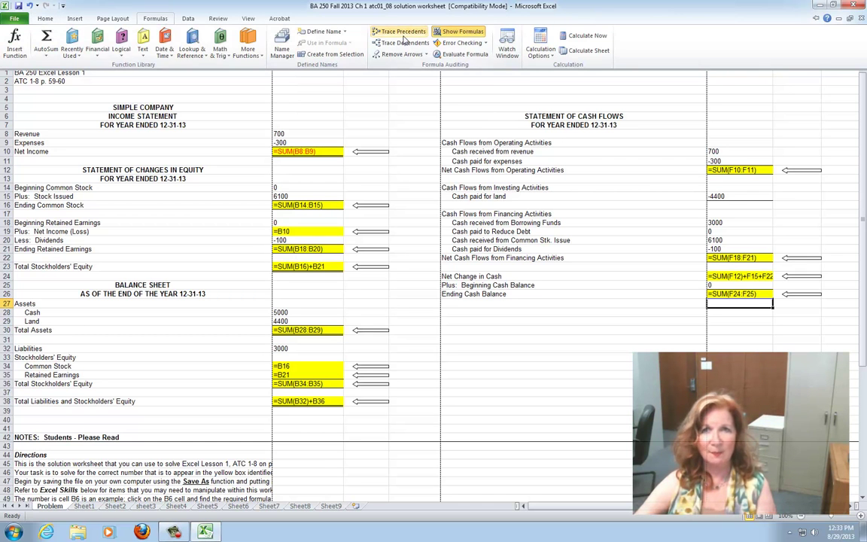
{"action": "left_click", "coordinate": [444, 33]}
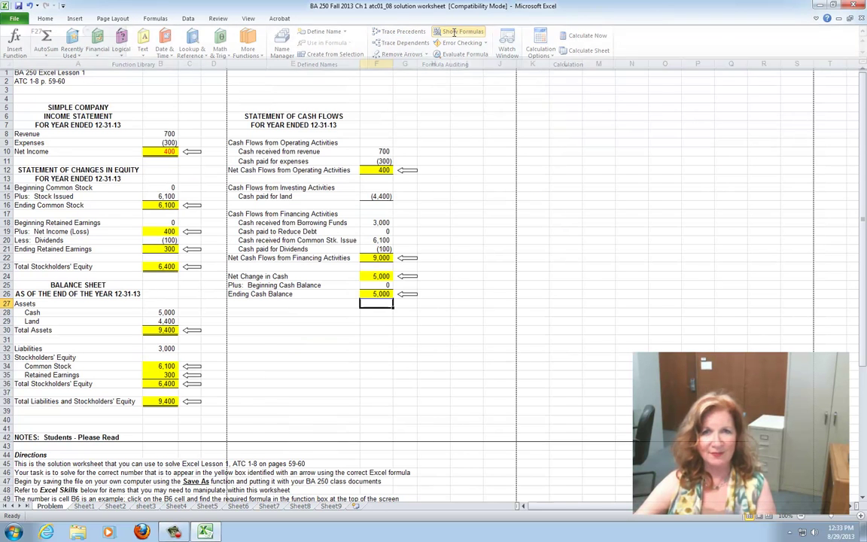